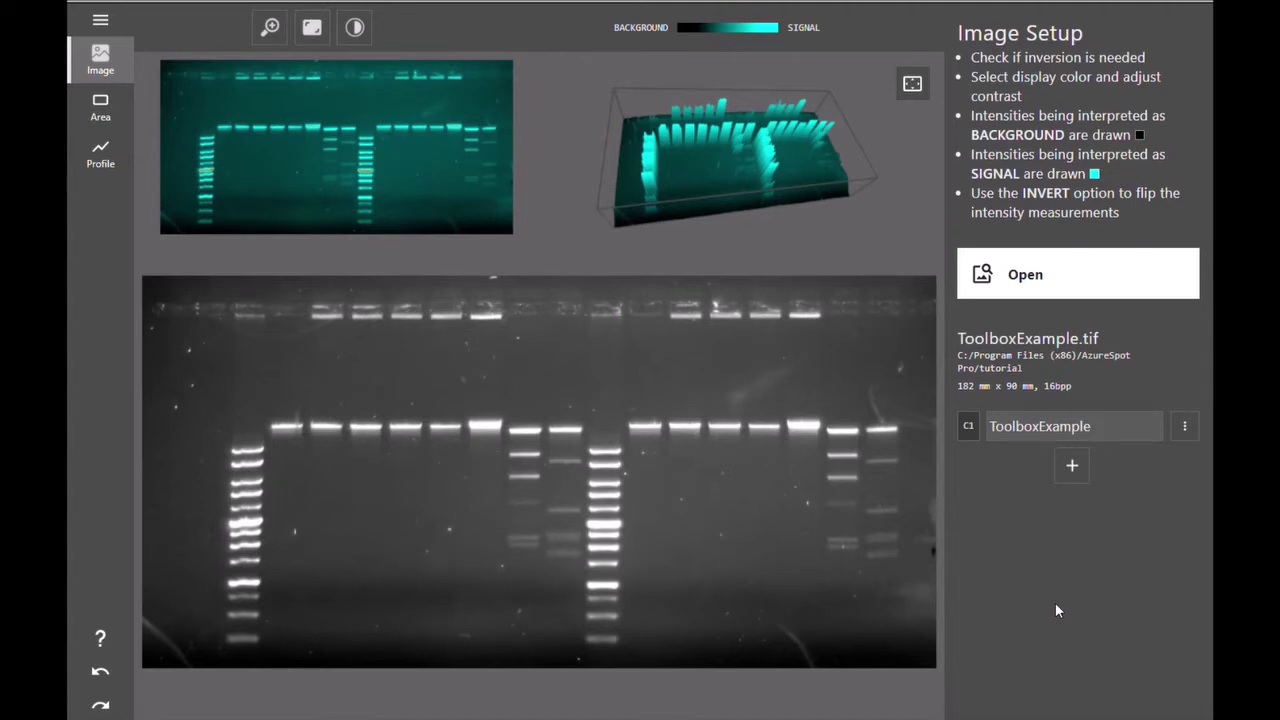
left_click_drag(618, 193, 591, 194)
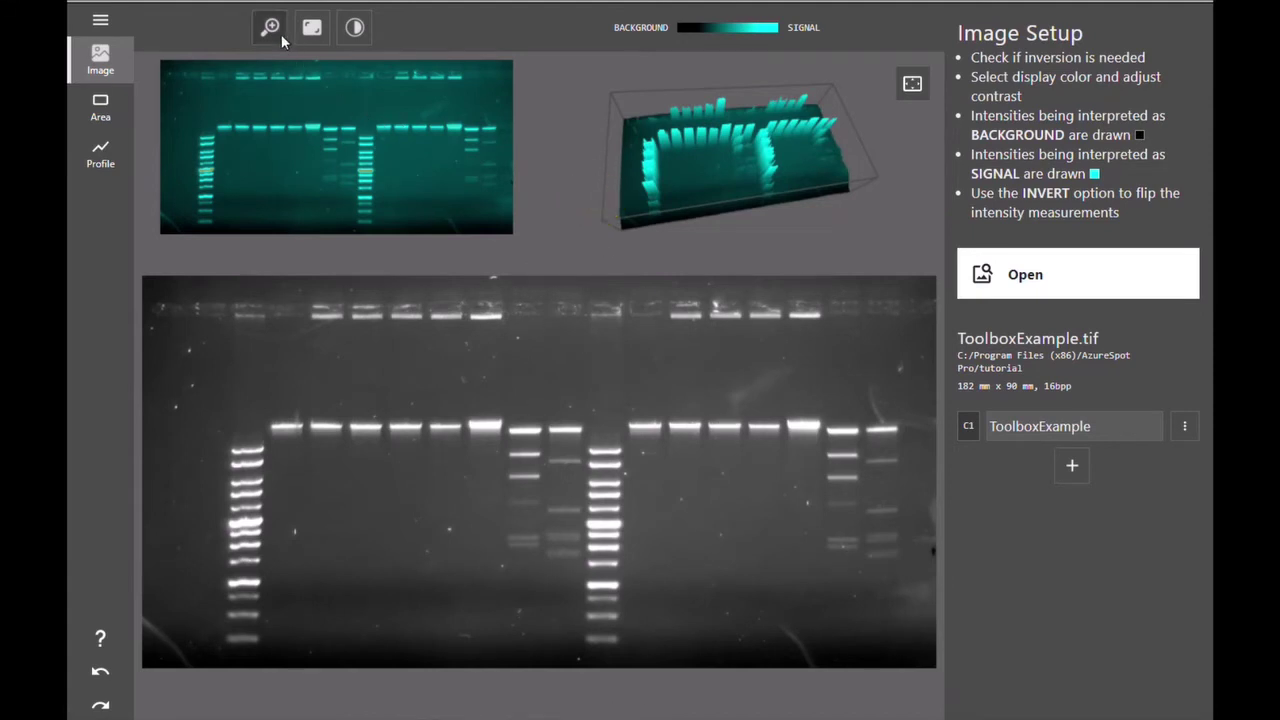
left_click_drag(306, 114, 403, 220)
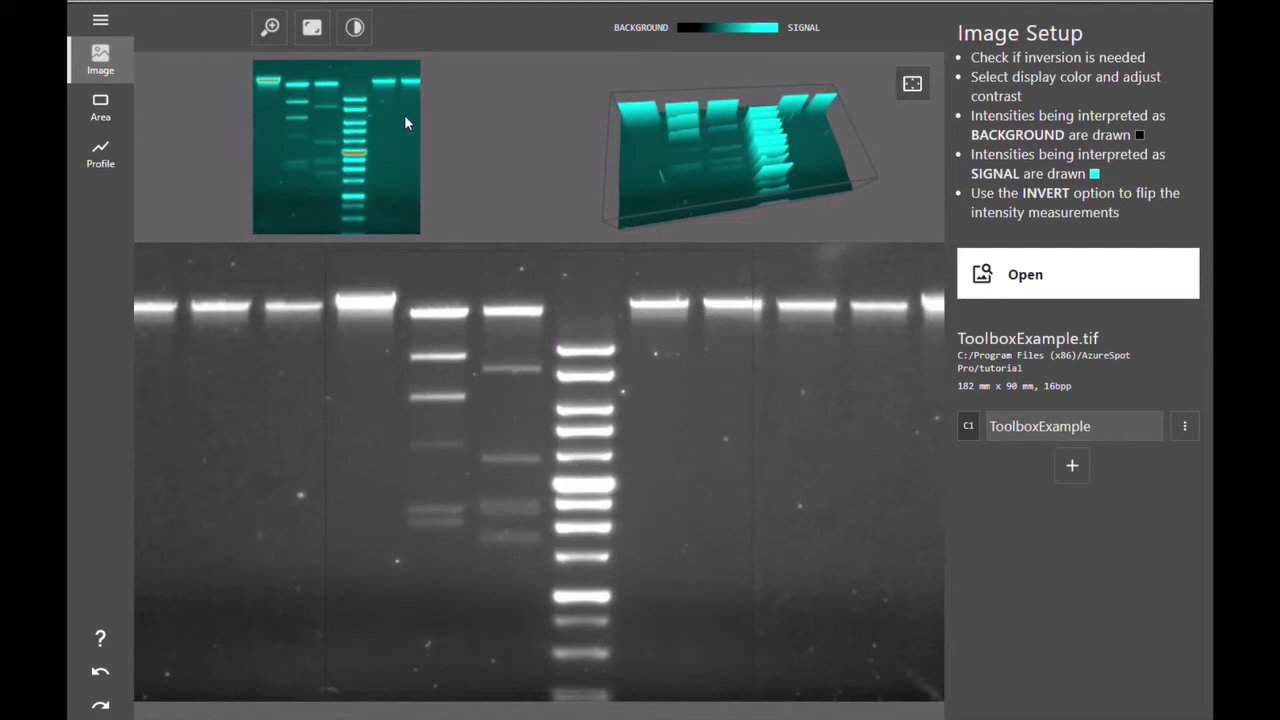
left_click(310, 30)
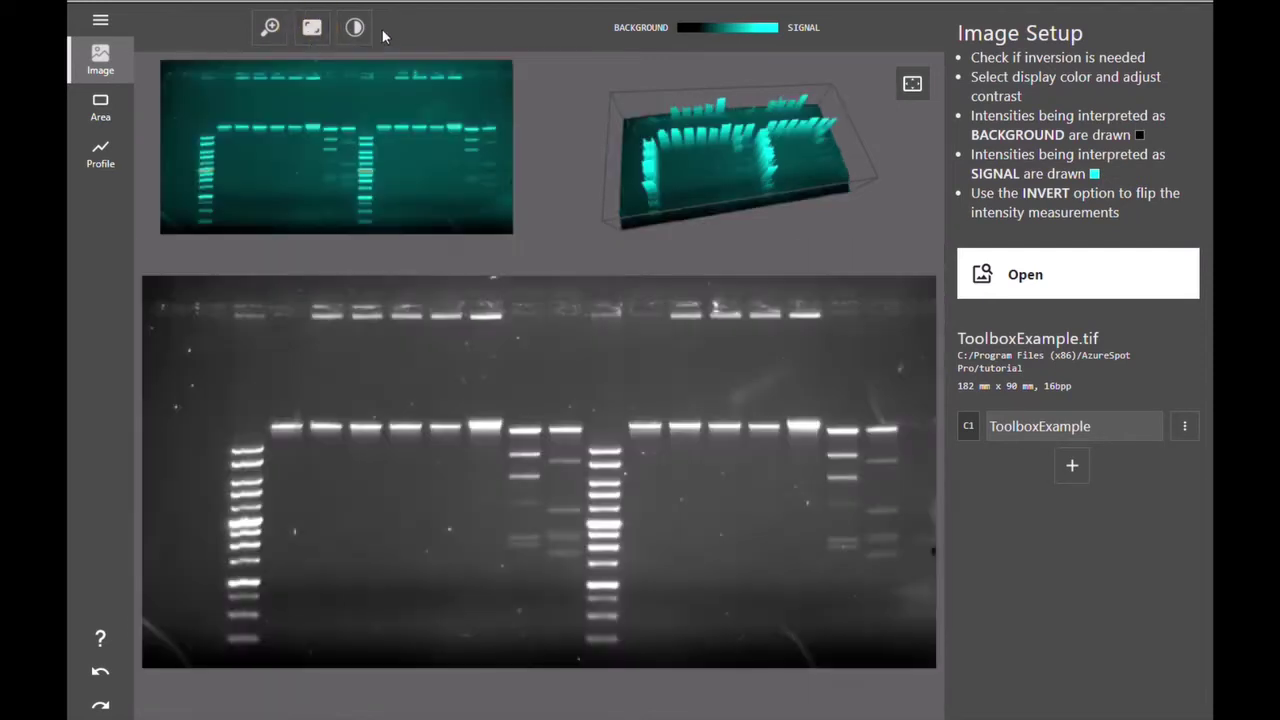
Raise the lower contrast limit of the ToolboxExample image to suppress its background and set its display color to Black.
left_click(354, 32)
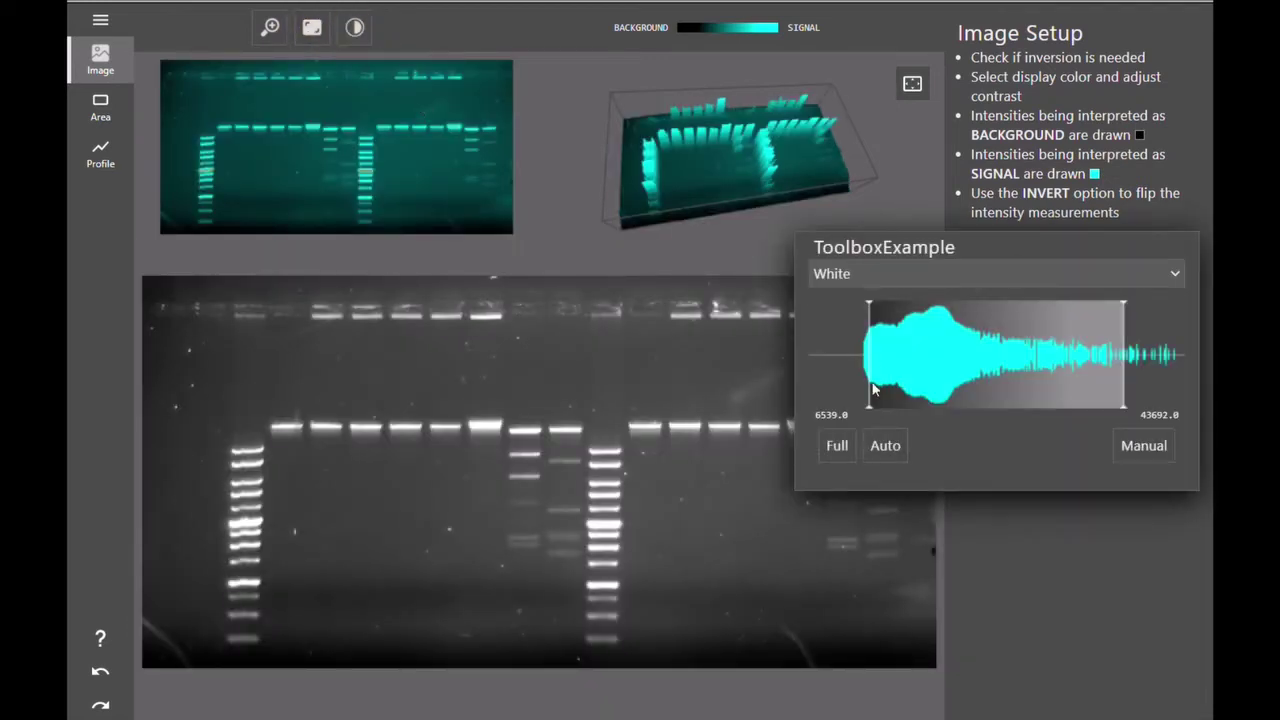
left_click_drag(868, 402, 939, 399)
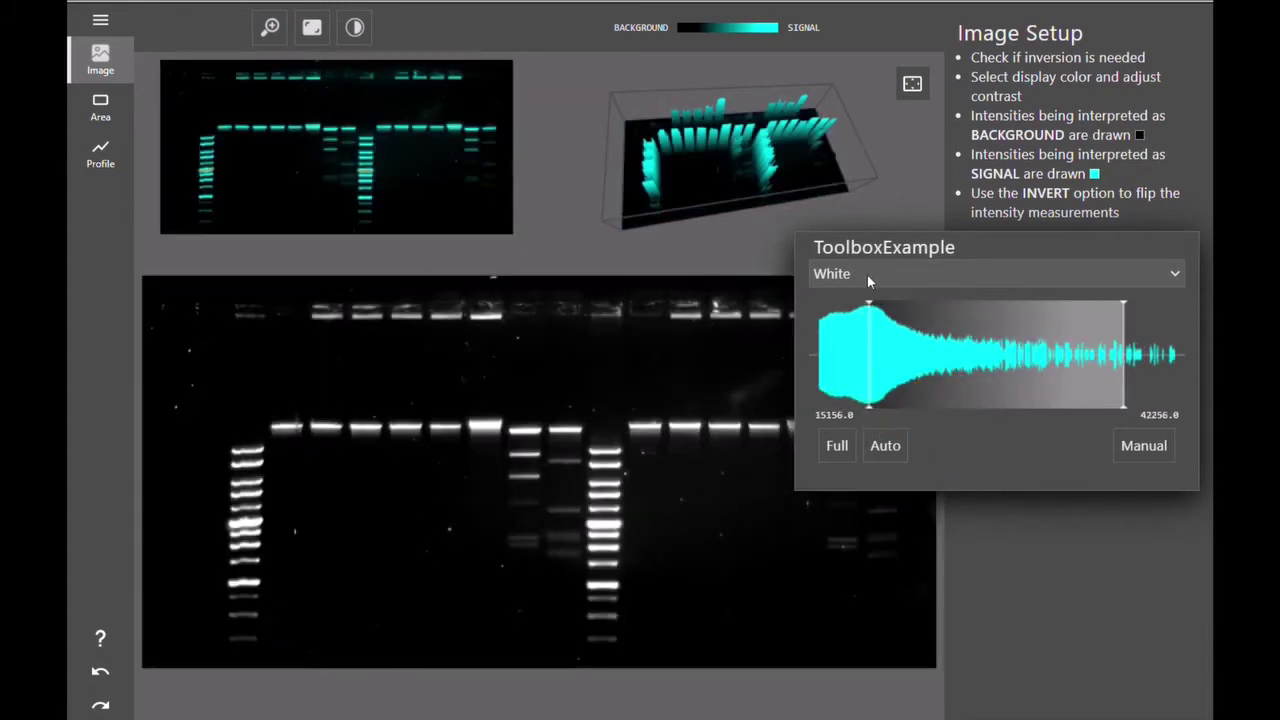
left_click(867, 274)
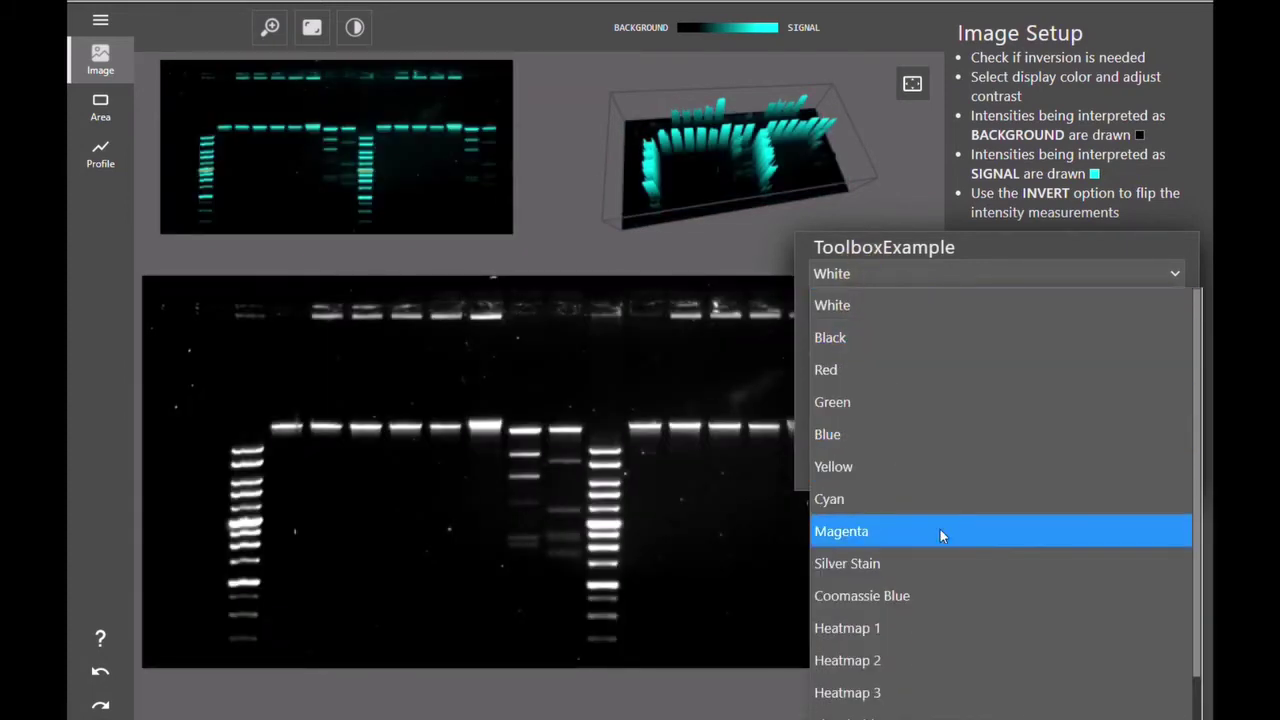
left_click(885, 345)
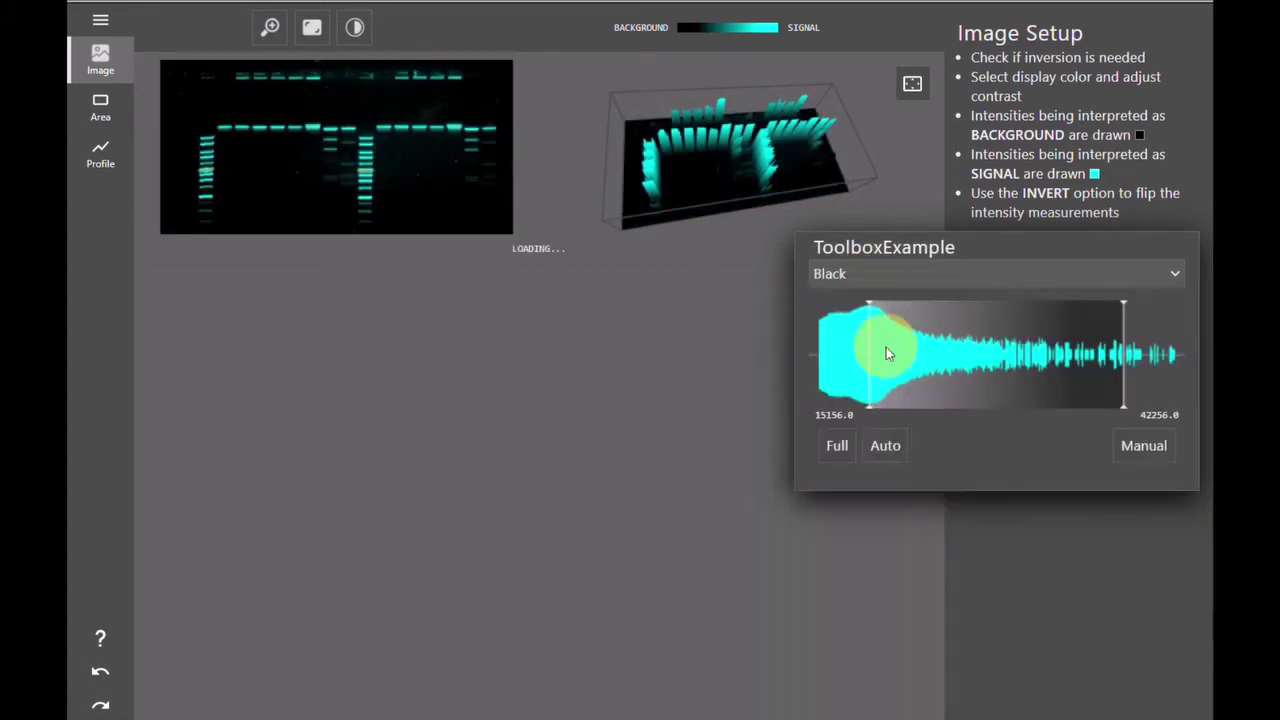
left_click(1033, 642)
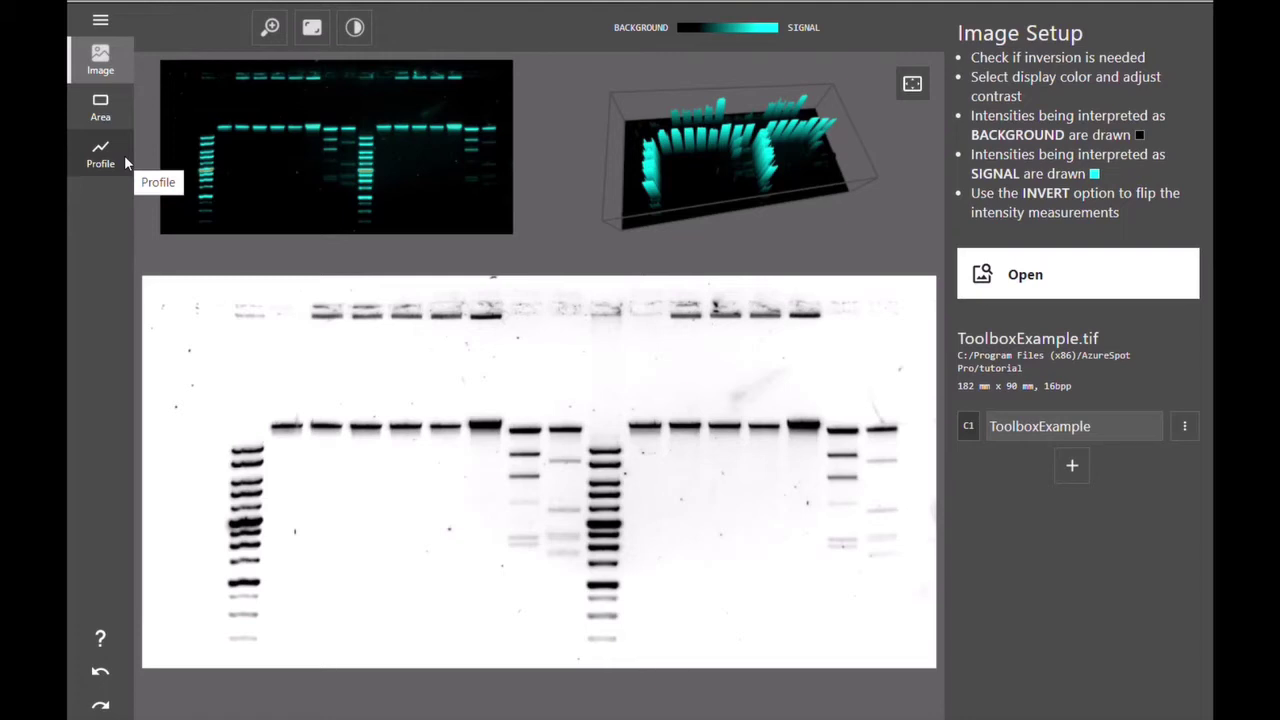
In Area Analysis, draw a rectangle about 11 × 6 mm around the second group's thick band and an ellipse about 10 × 6 mm around its first band.
left_click(100, 107)
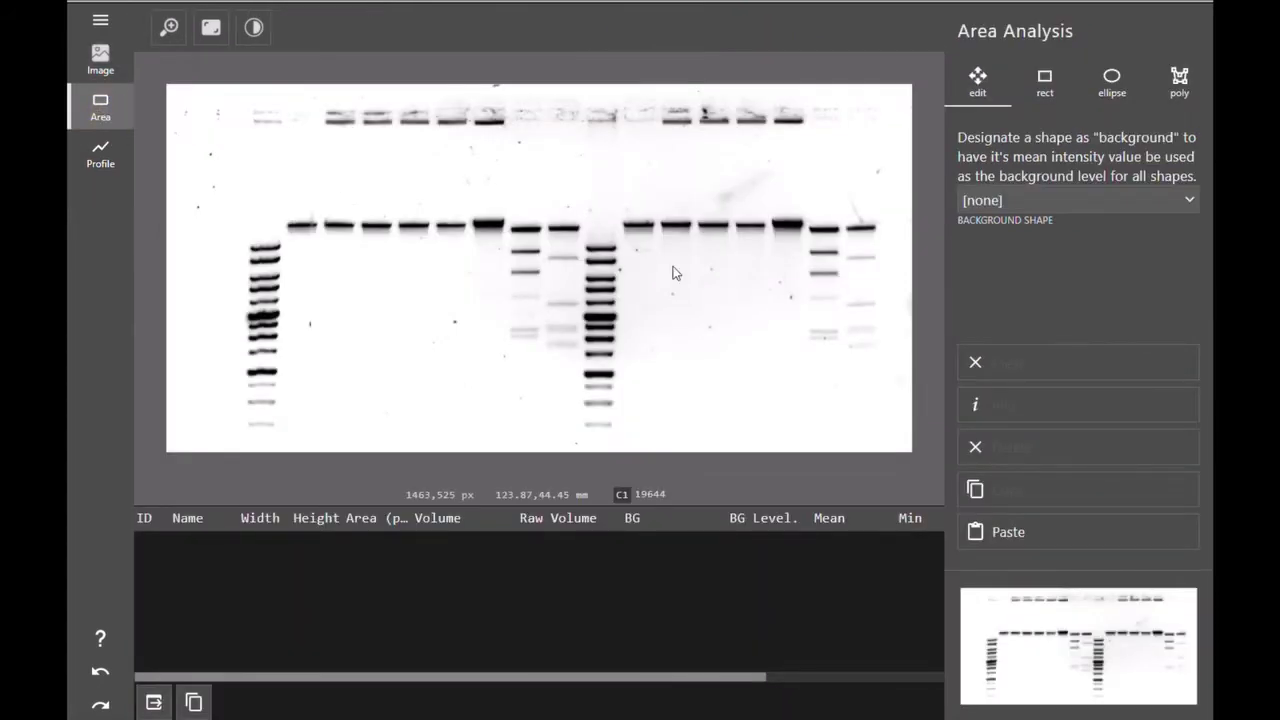
left_click(1045, 82)
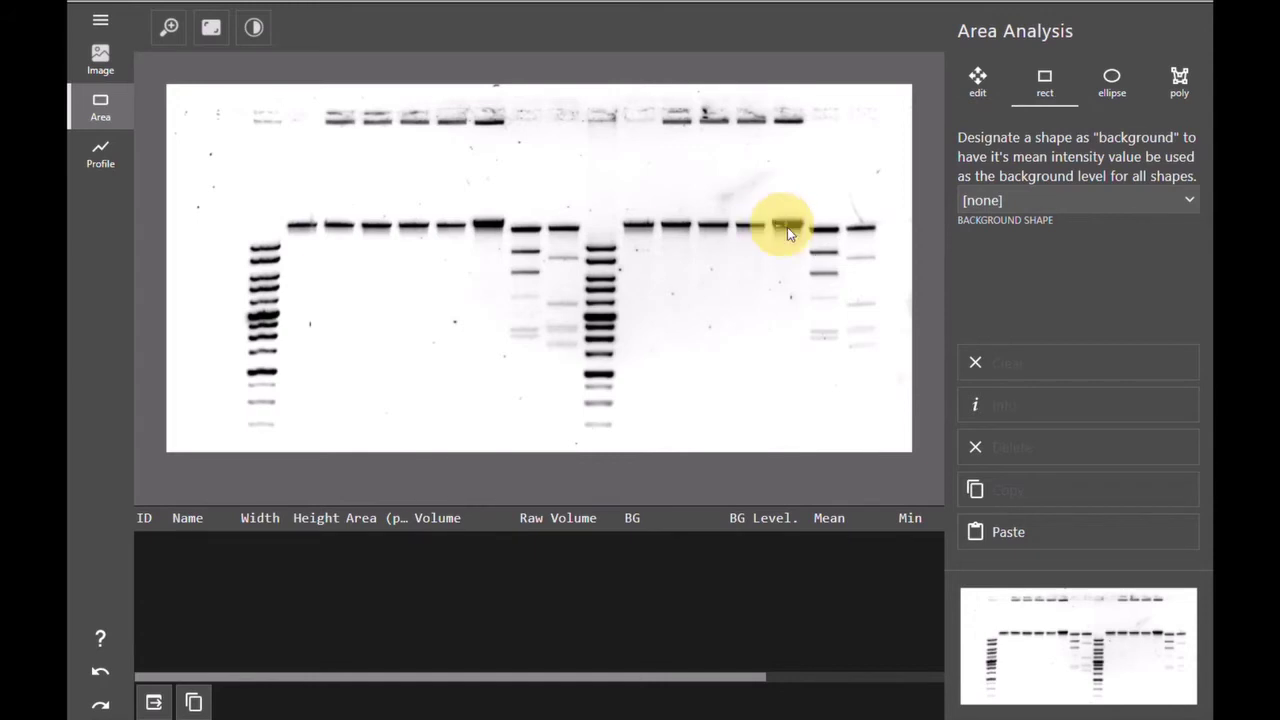
left_click_drag(812, 240, 810, 235)
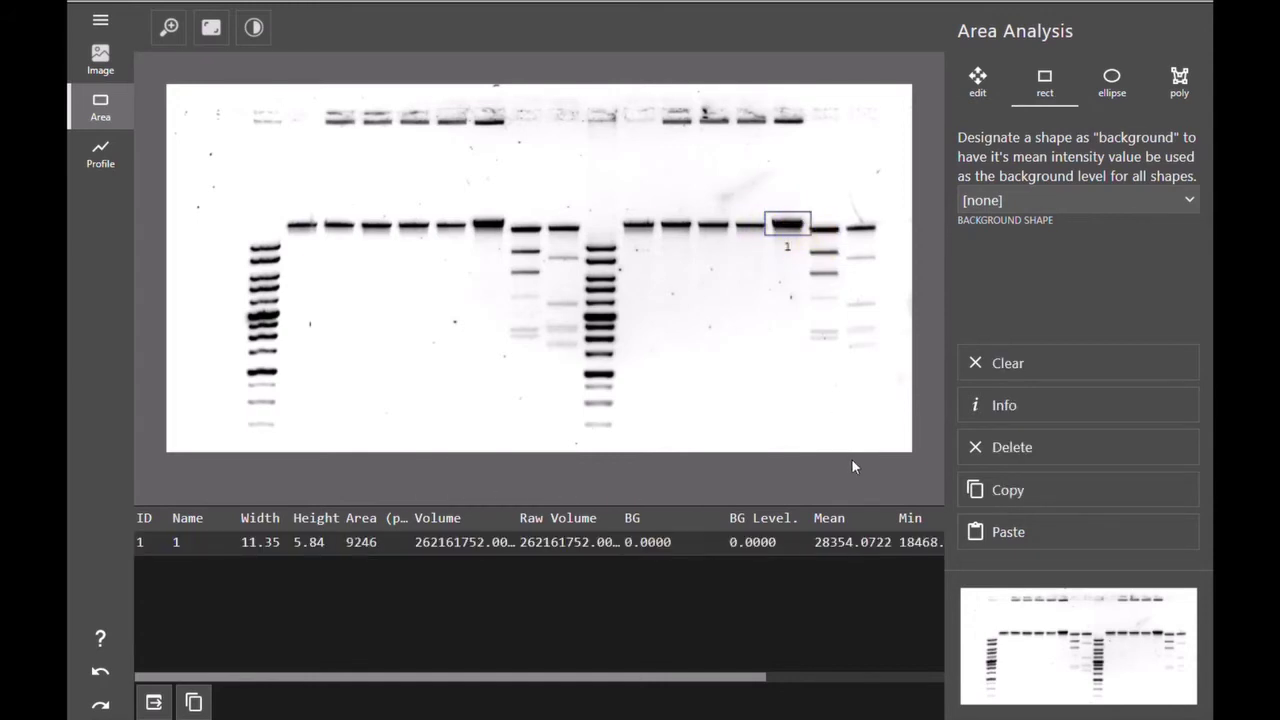
left_click(1111, 80)
left_click_drag(617, 212, 656, 236)
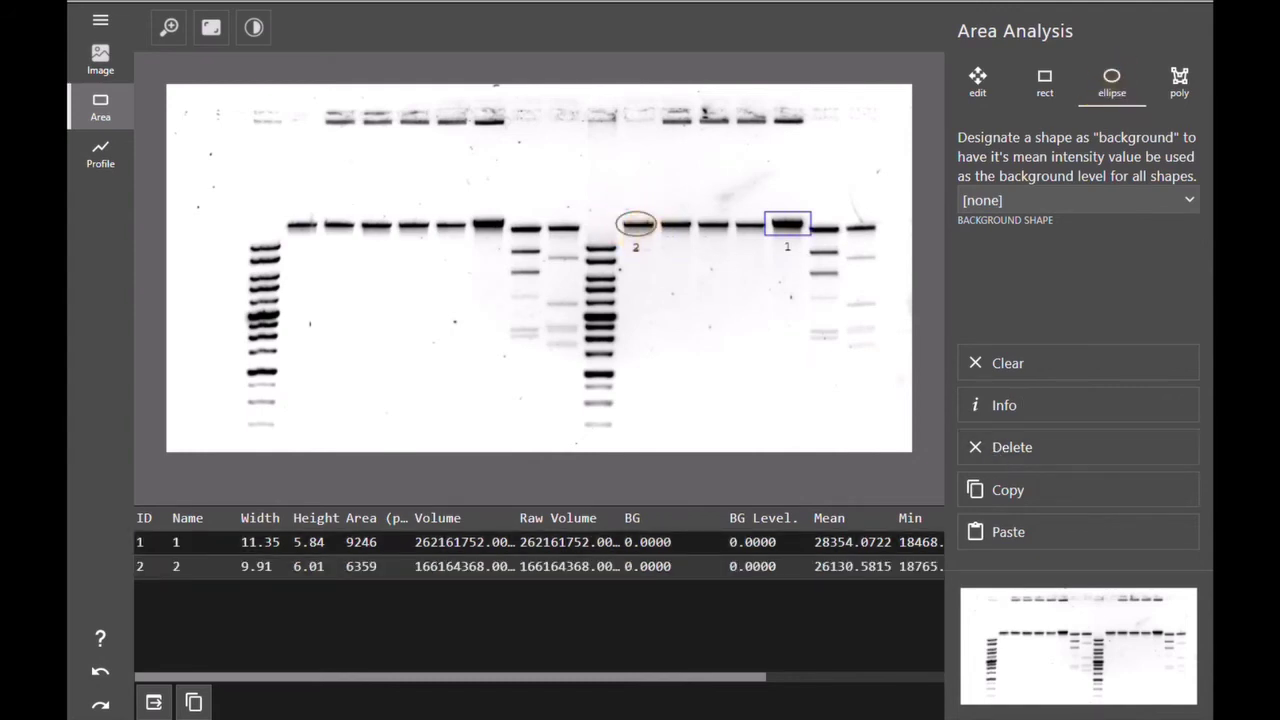
Draw and complete a four-point polygon around the thick band at the end of the first lane group.
left_click(1176, 80)
left_click(473, 210)
left_click(500, 214)
left_click(503, 229)
left_click(474, 232)
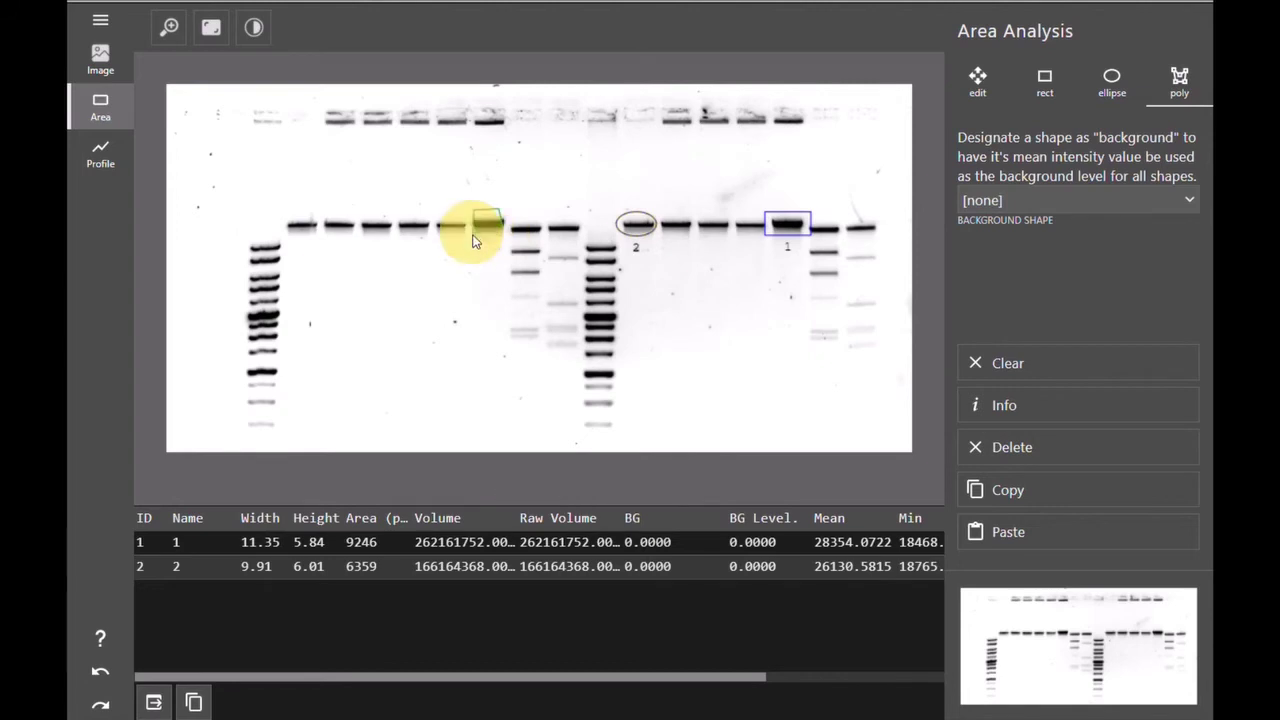
right_click(483, 230)
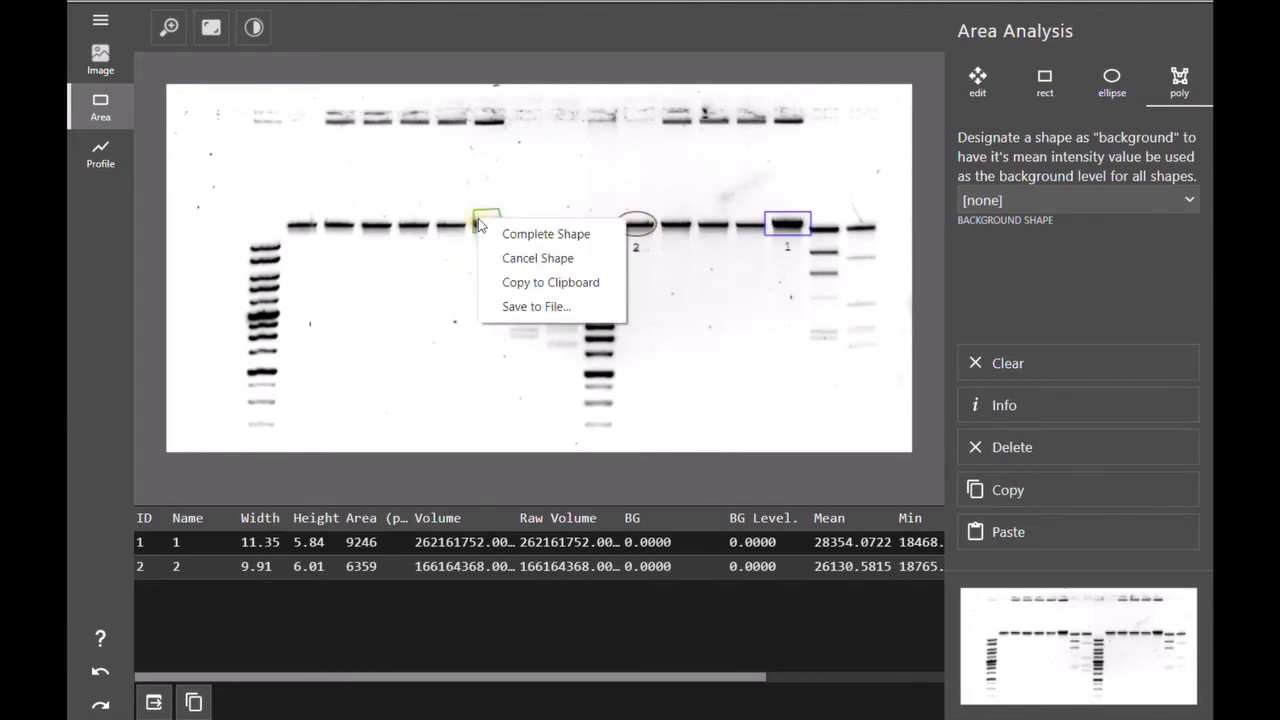
left_click(499, 234)
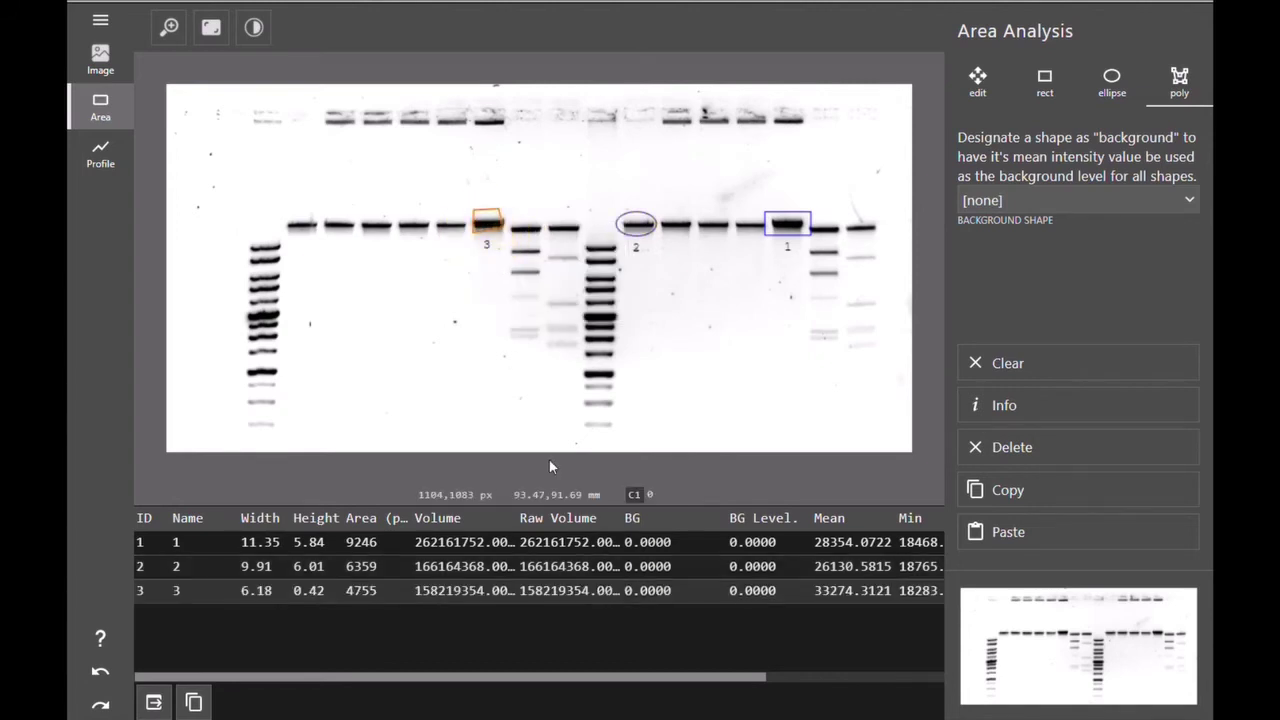
Reshape polygon 3 by pulling its lower-right corner down below the band.
left_click(978, 80)
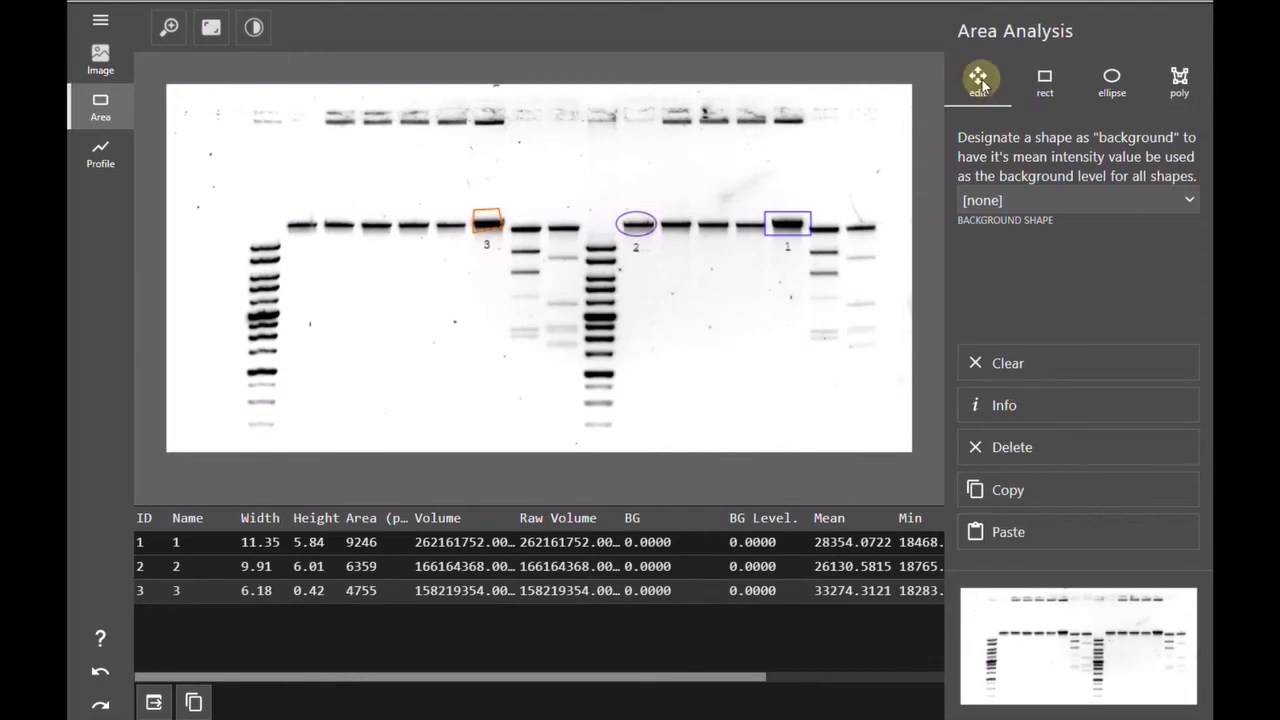
left_click(487, 222)
left_click_drag(487, 225, 506, 266)
Duplicate polygon 3 and place the copy over the top band of the lane just before the second ladder.
left_click(507, 237)
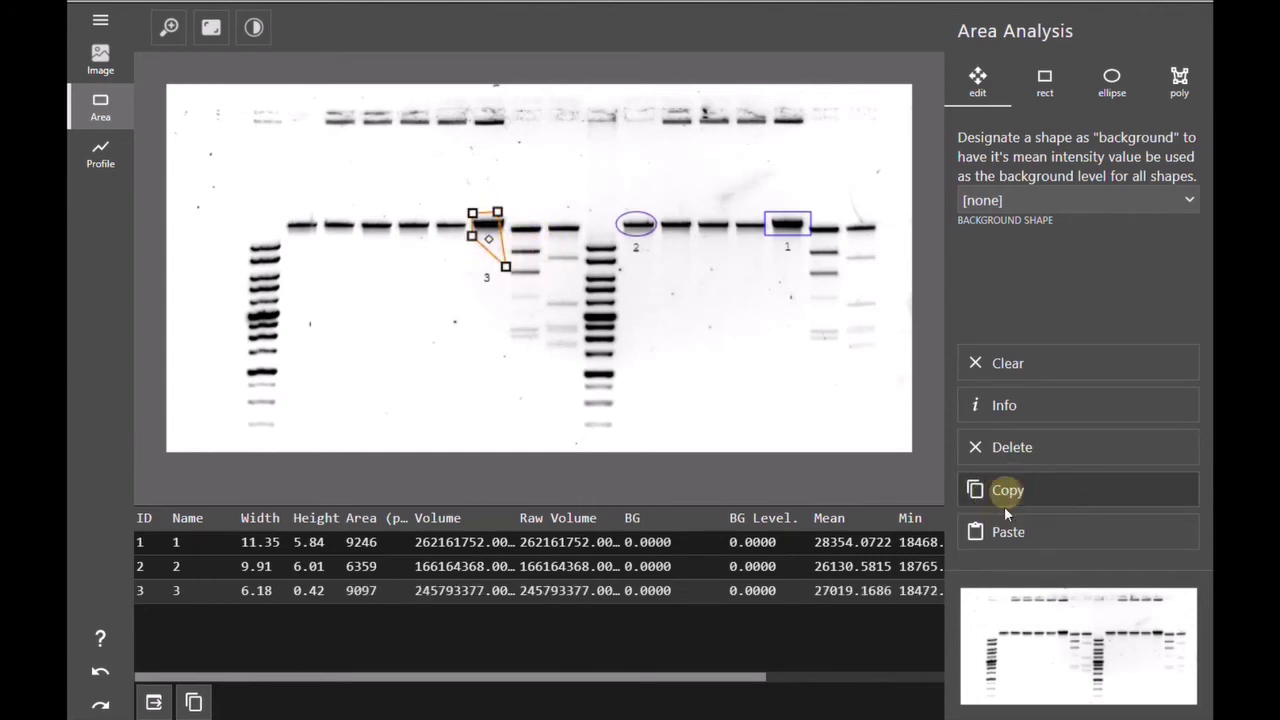
left_click(1014, 531)
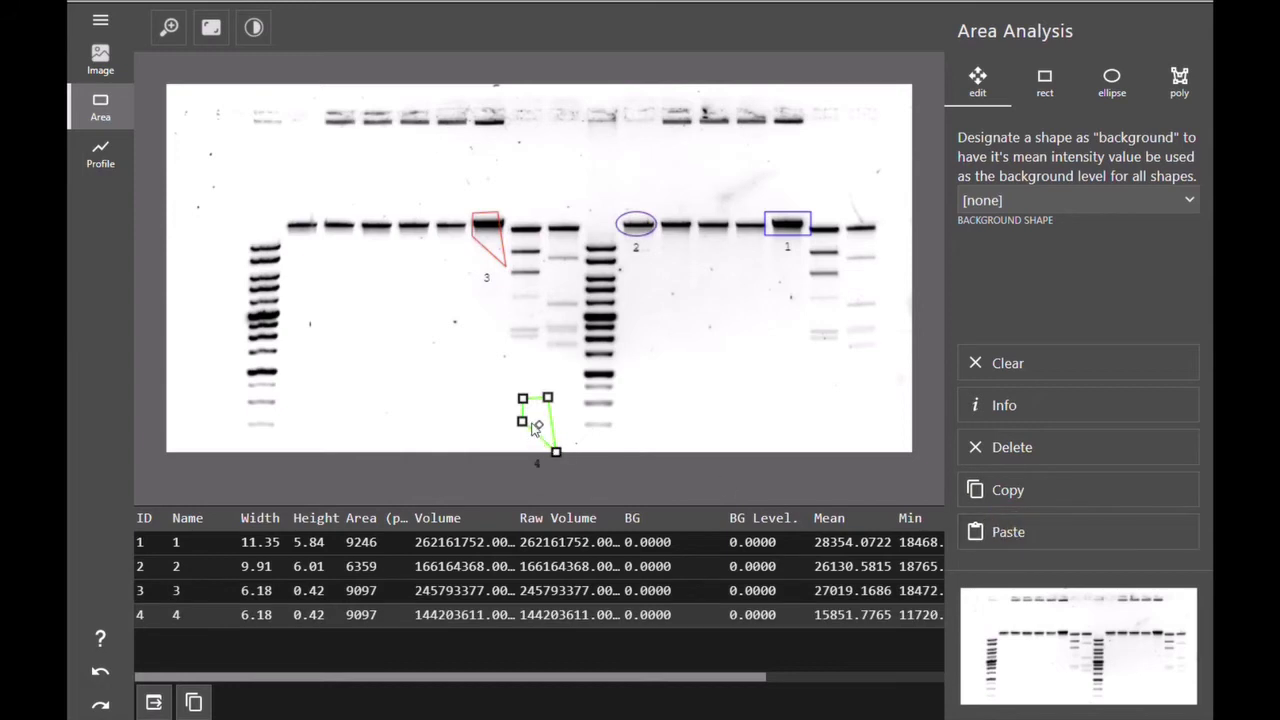
left_click_drag(534, 428, 563, 231)
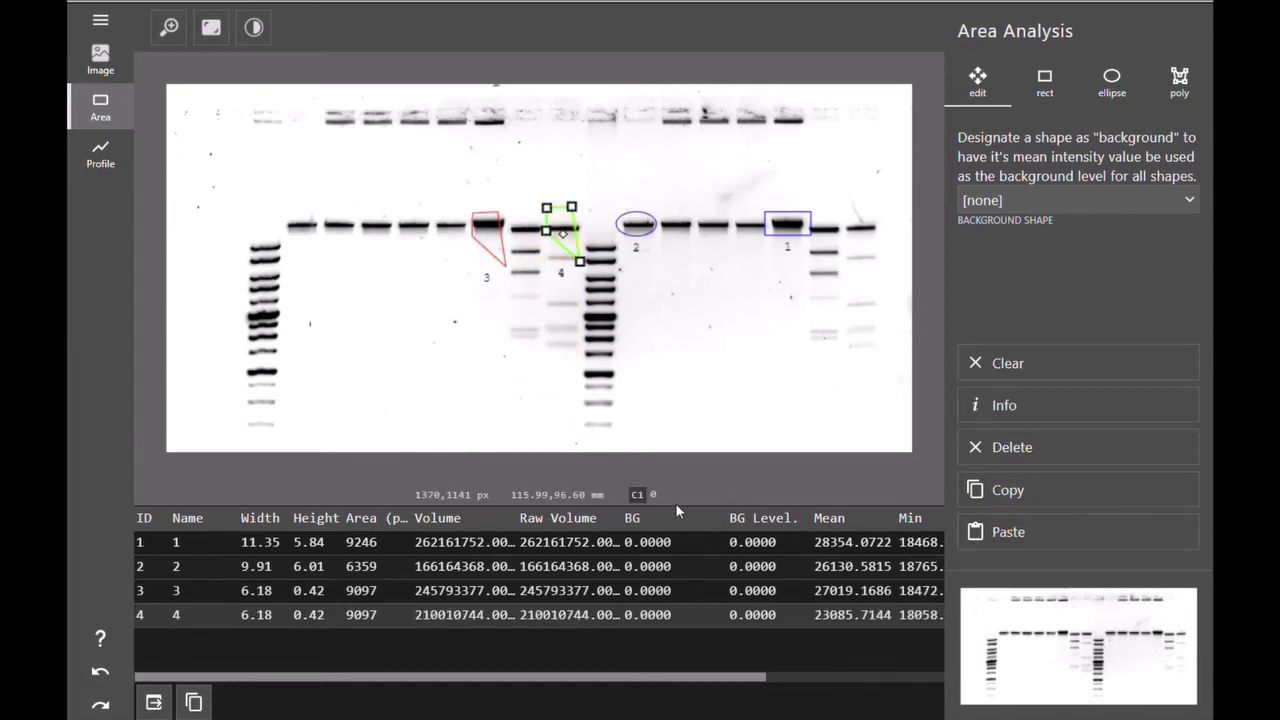
Set the pen of polygon 4 to purple with a dashed line style.
left_click(1002, 408)
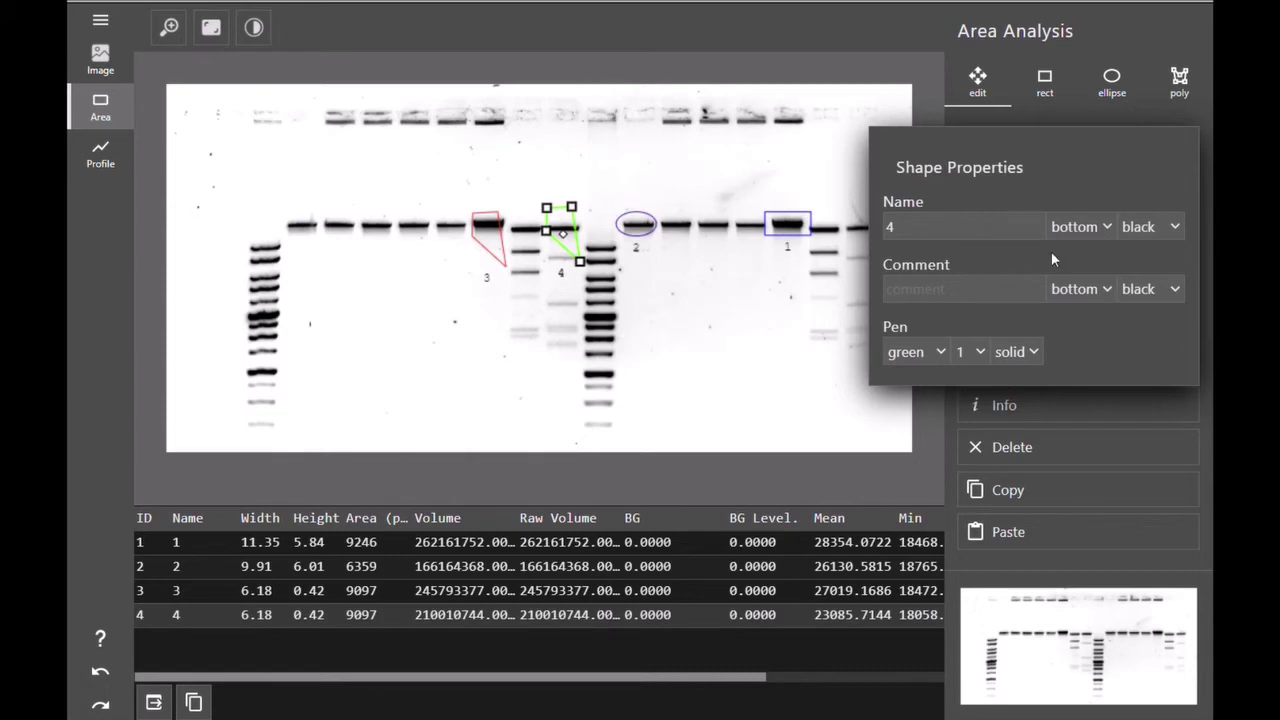
left_click(948, 350)
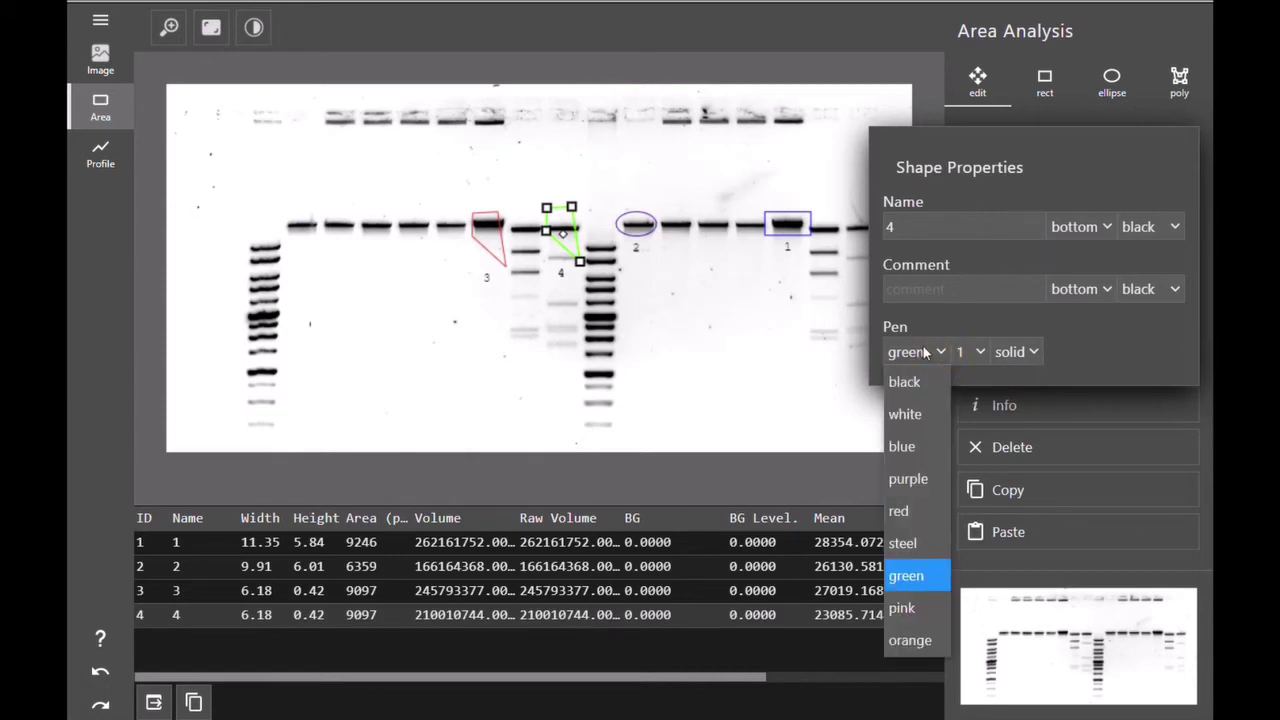
left_click(906, 480)
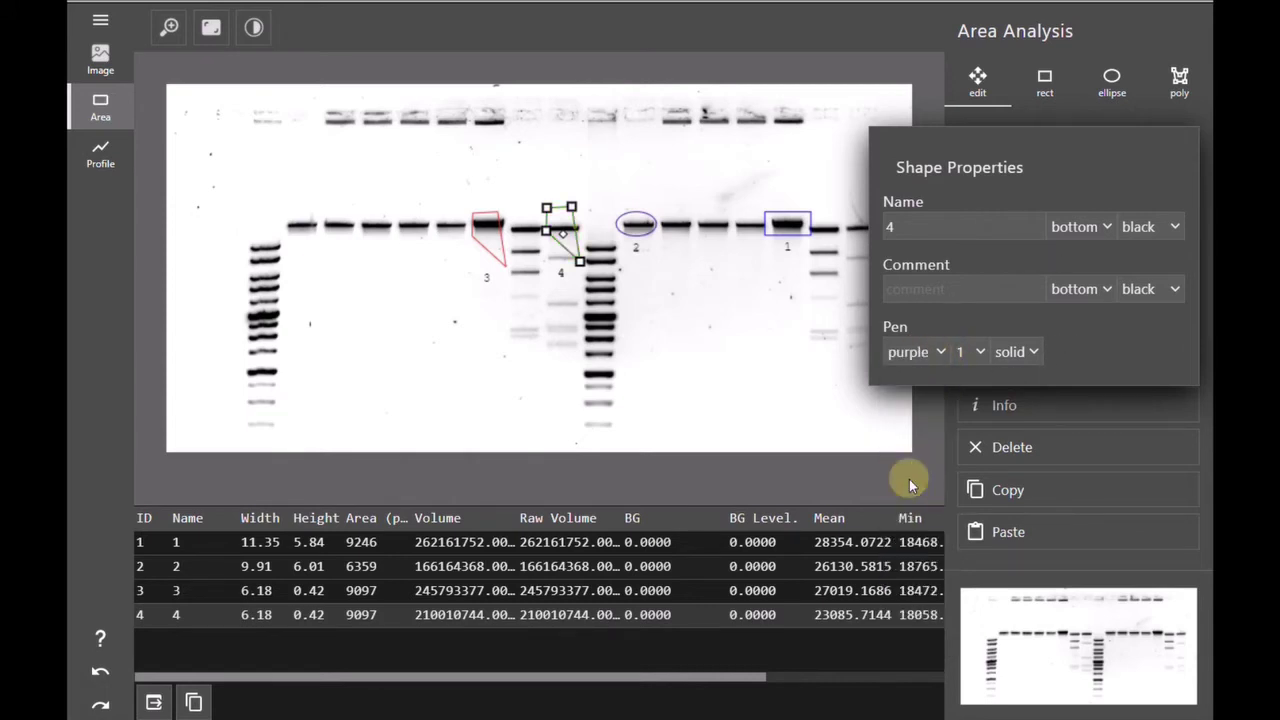
left_click(1022, 353)
left_click(1020, 416)
left_click(867, 435)
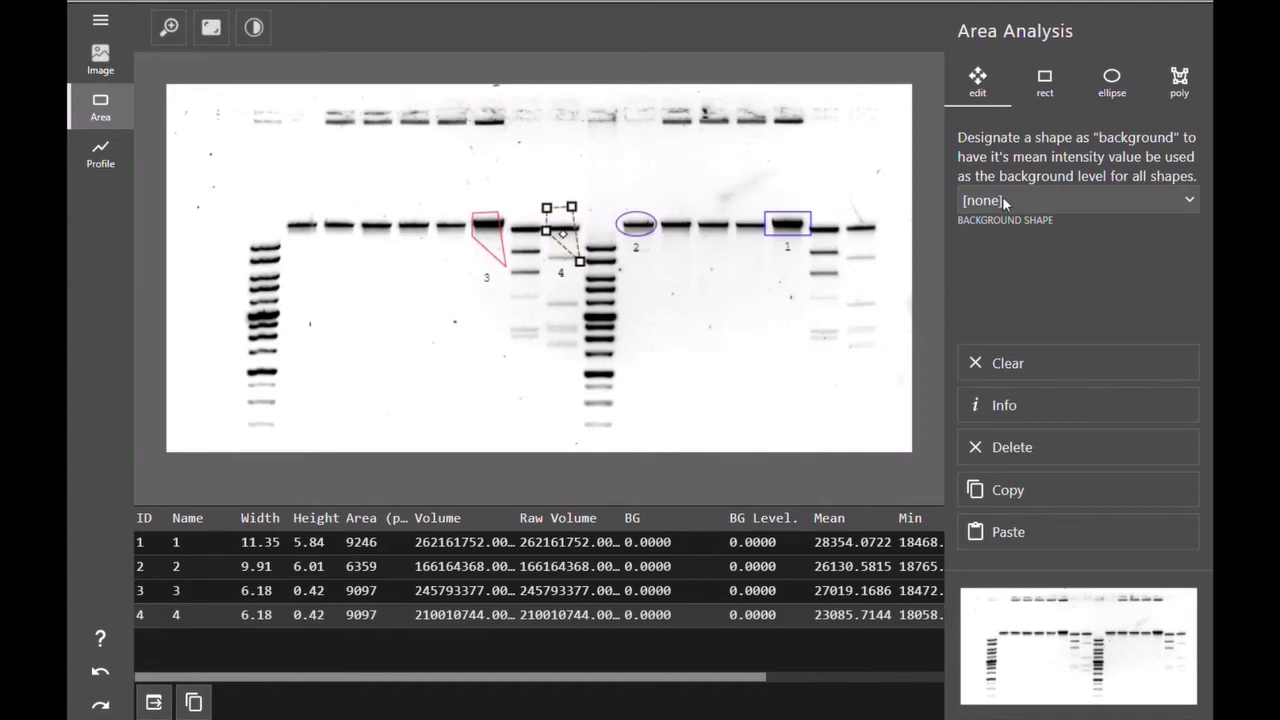
Draw a rectangle about 31 × 6 mm in the empty area above the first group's bands and designate it as the background shape.
left_click(1044, 75)
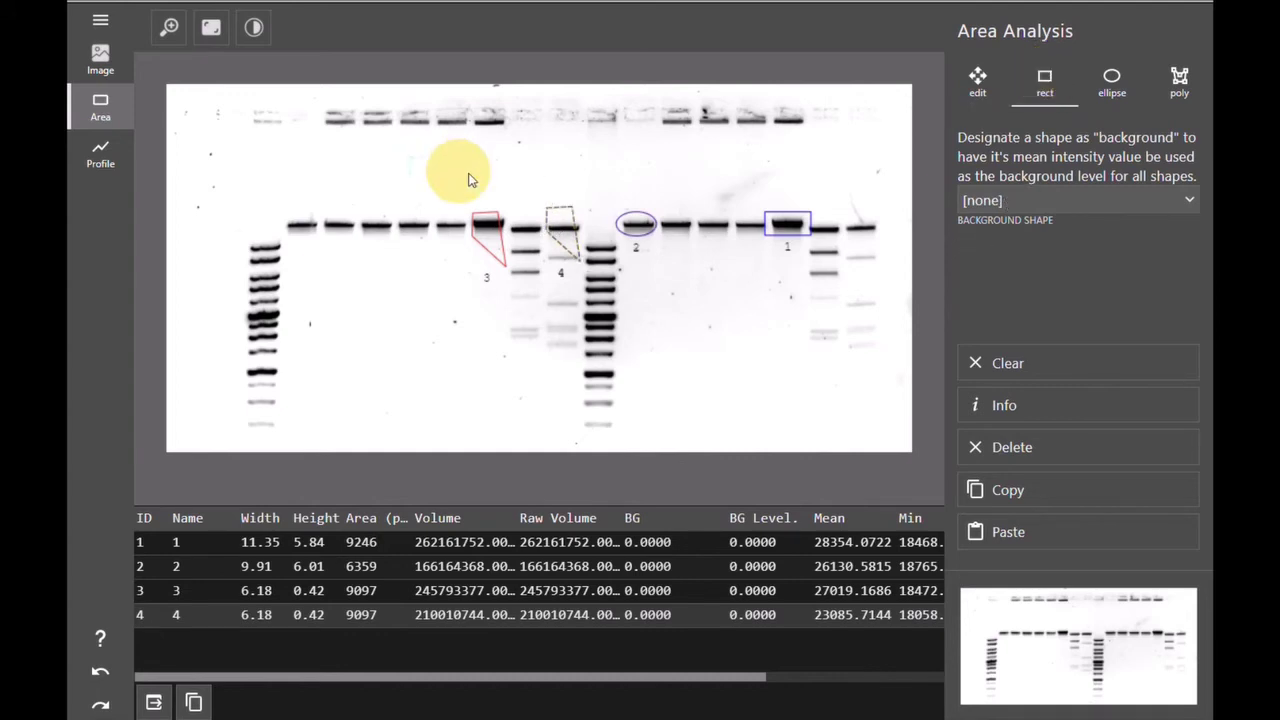
left_click_drag(470, 180, 534, 182)
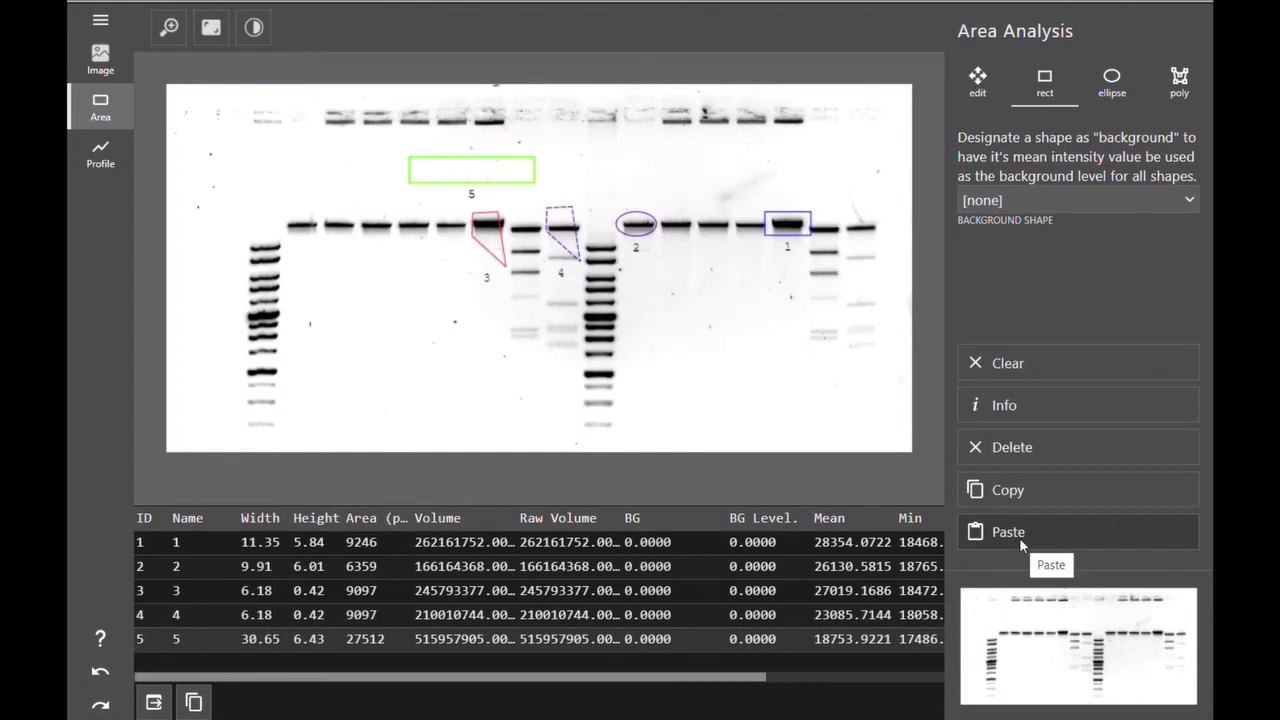
left_click(1043, 203)
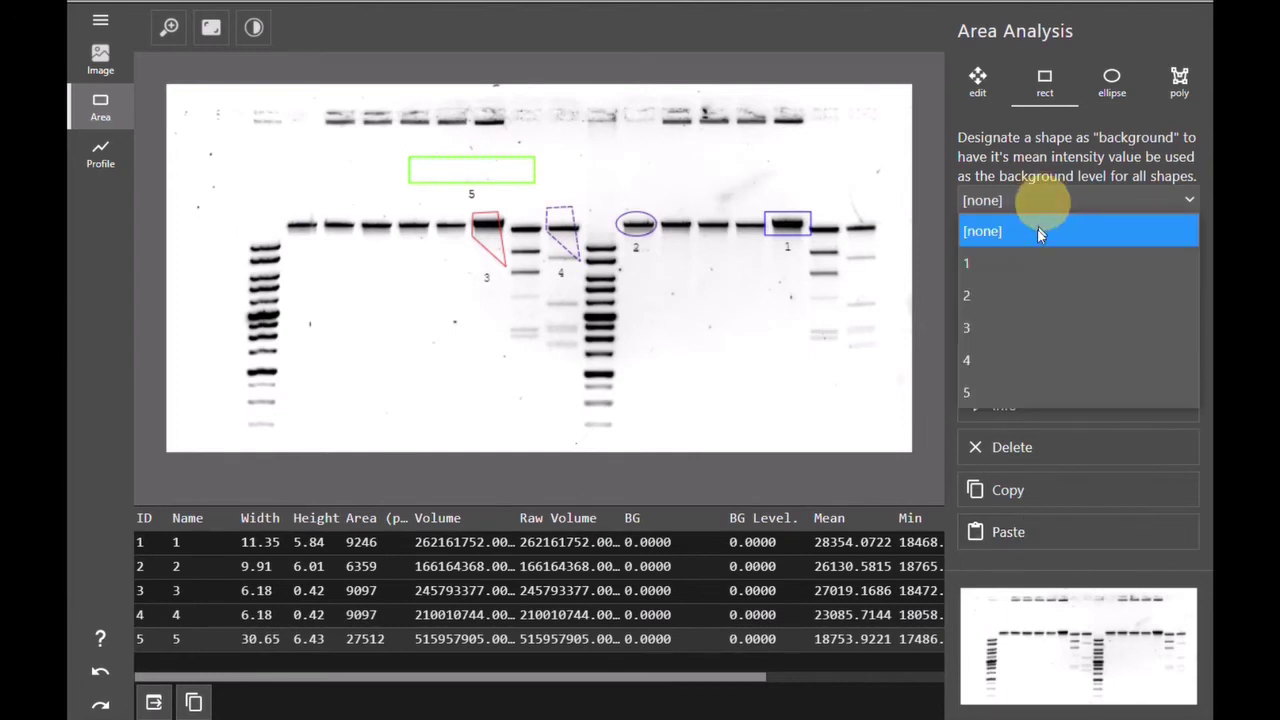
left_click(1028, 391)
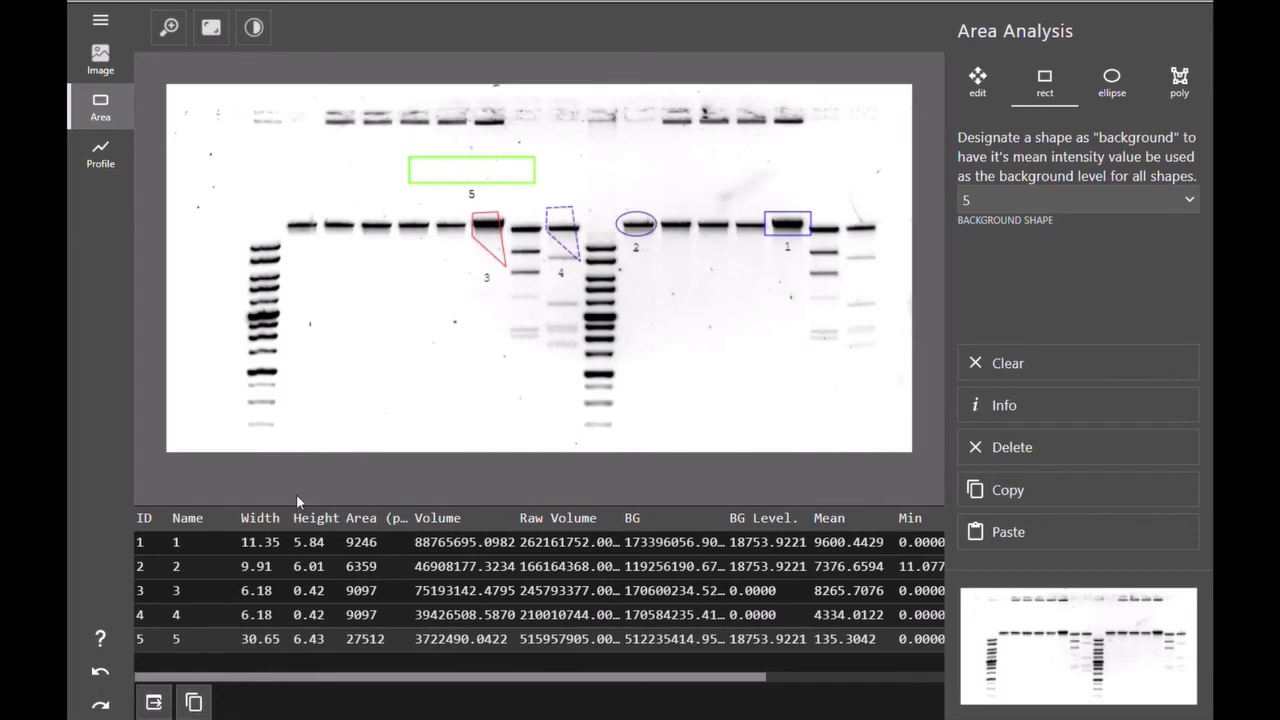
Copy the annotated gel image to the clipboard.
right_click(340, 335)
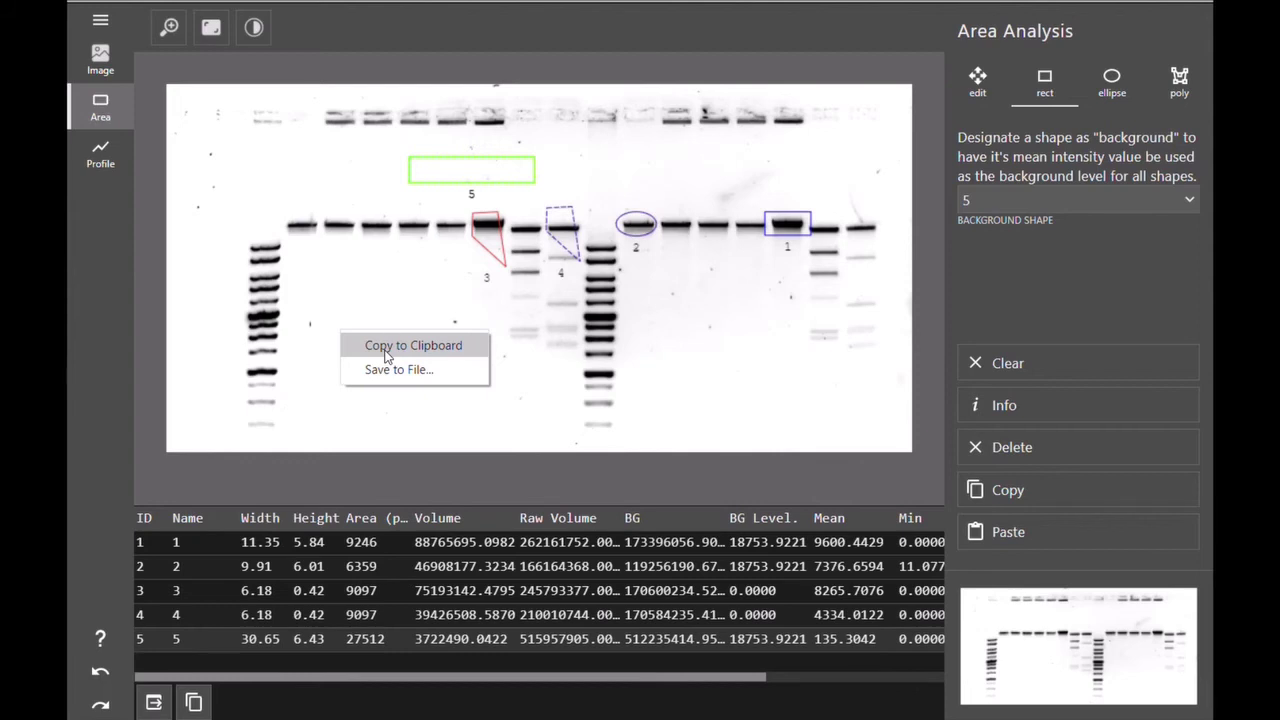
left_click(387, 347)
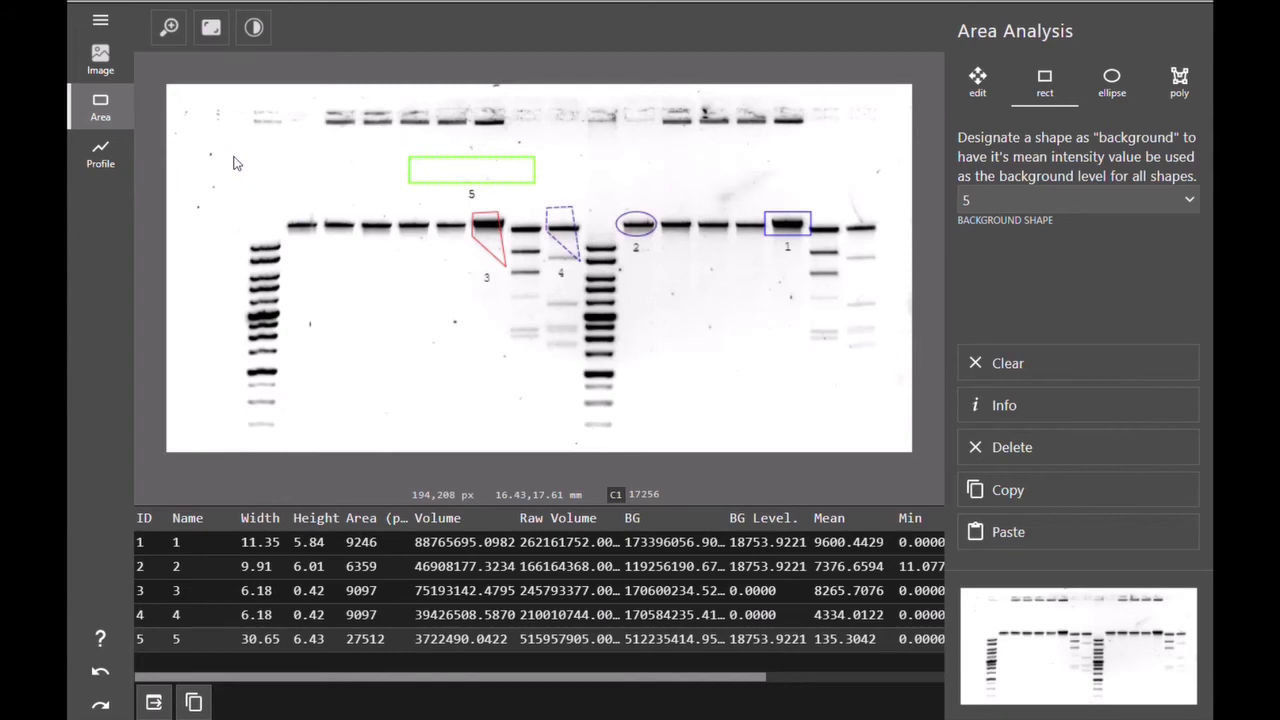
In Profile Analysis, draw a straight profile line about 47 mm long down each of the two ladder lanes.
left_click(108, 152)
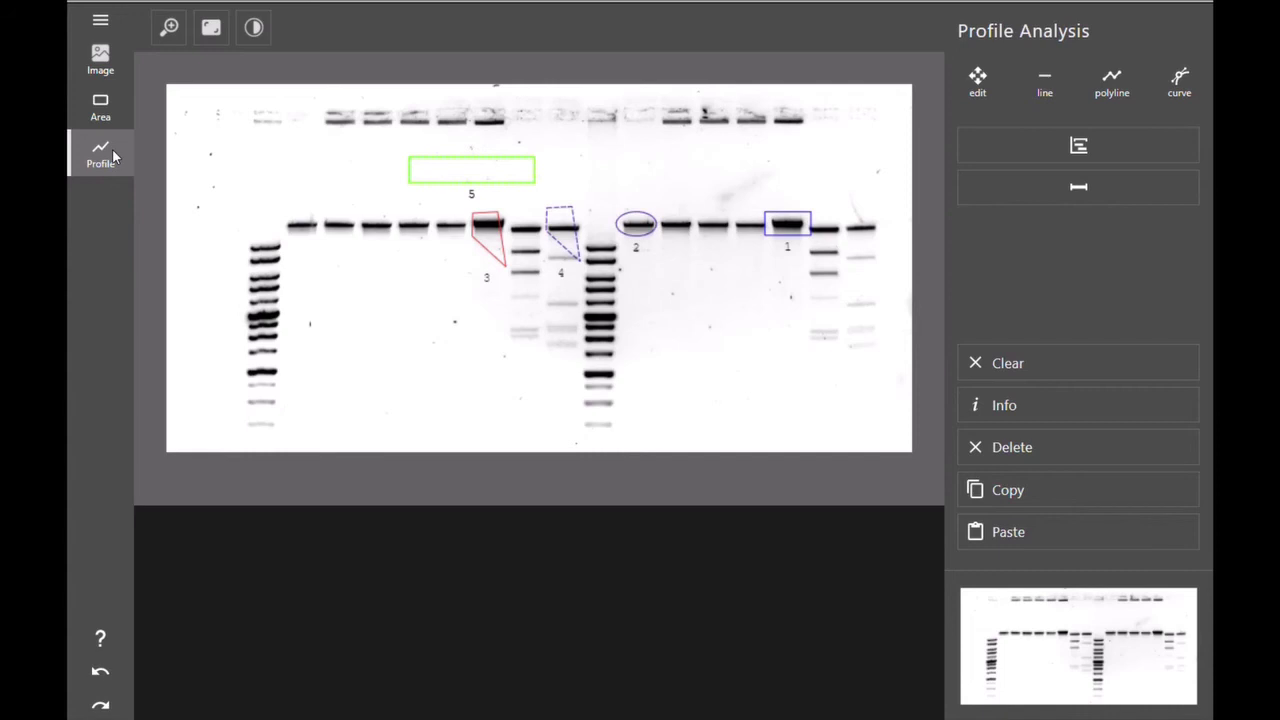
left_click(1045, 78)
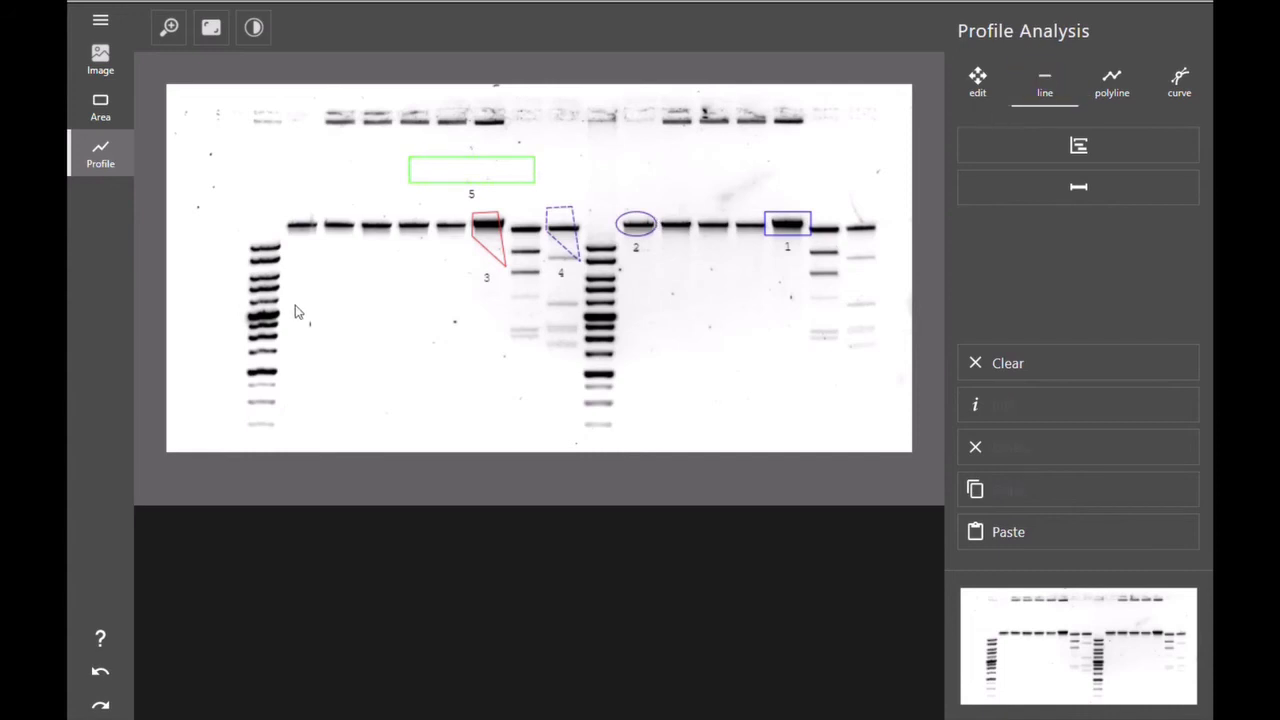
left_click_drag(261, 245, 261, 432)
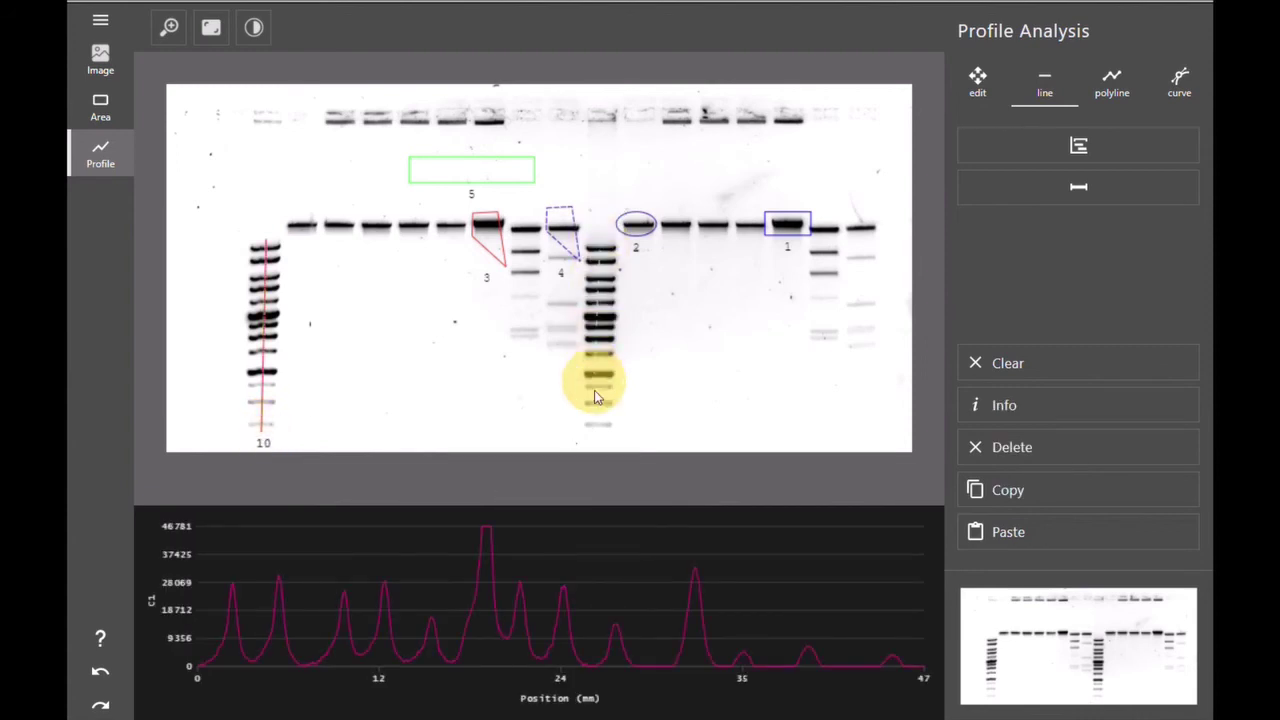
left_click_drag(598, 440, 599, 434)
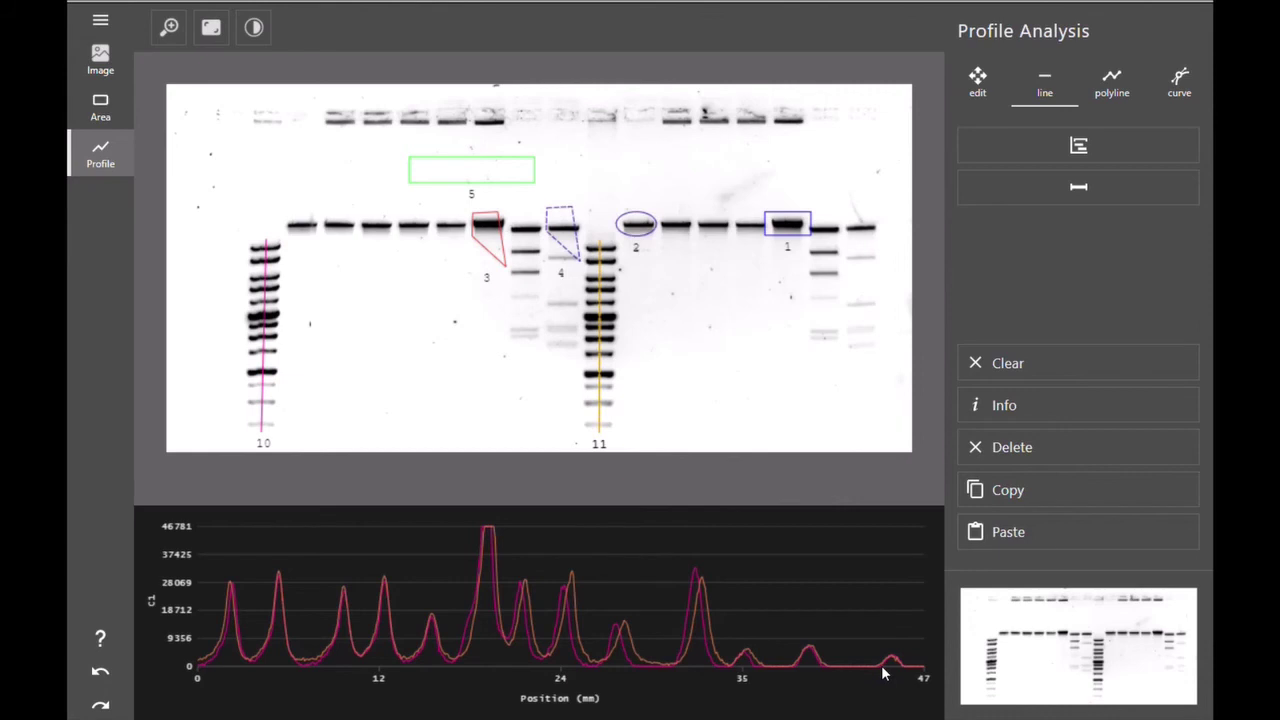
Draw a four-point zigzag profile down the gel's last lane, try it as a curve and keep it as a polyline.
left_click(1116, 84)
left_click(852, 212)
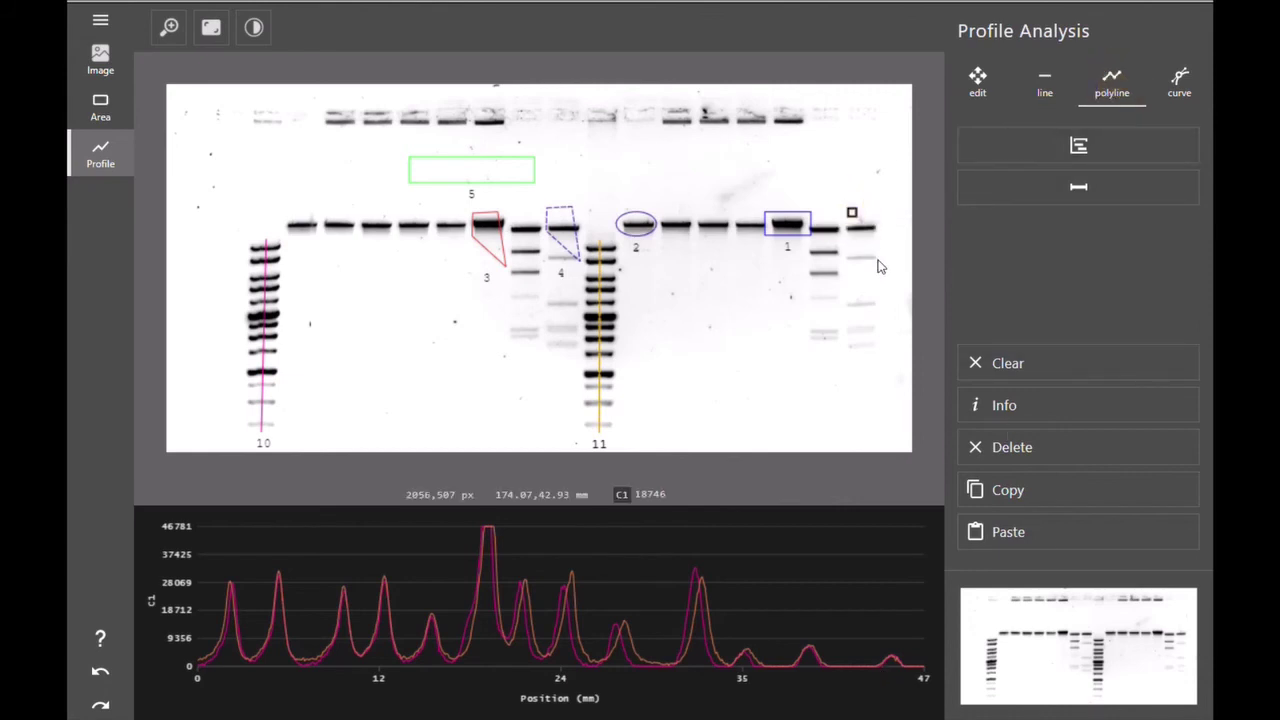
left_click(878, 260)
left_click(860, 320)
left_click(871, 366)
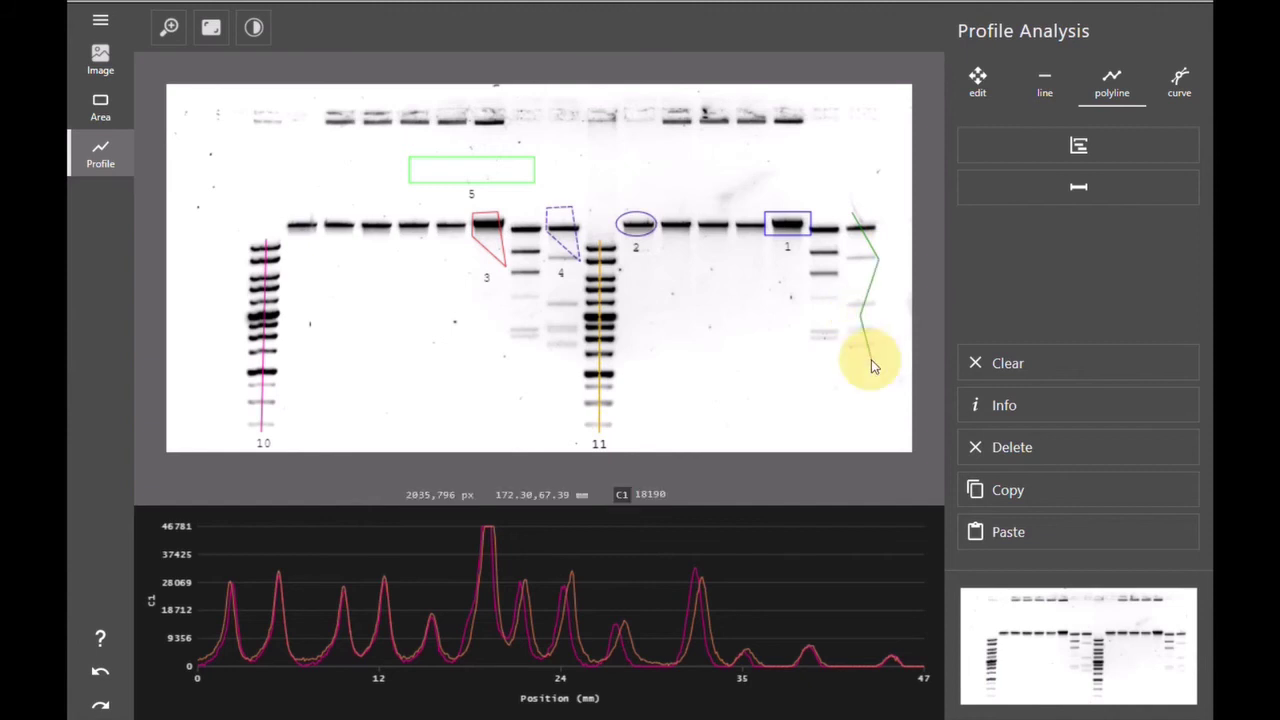
left_click(1180, 84)
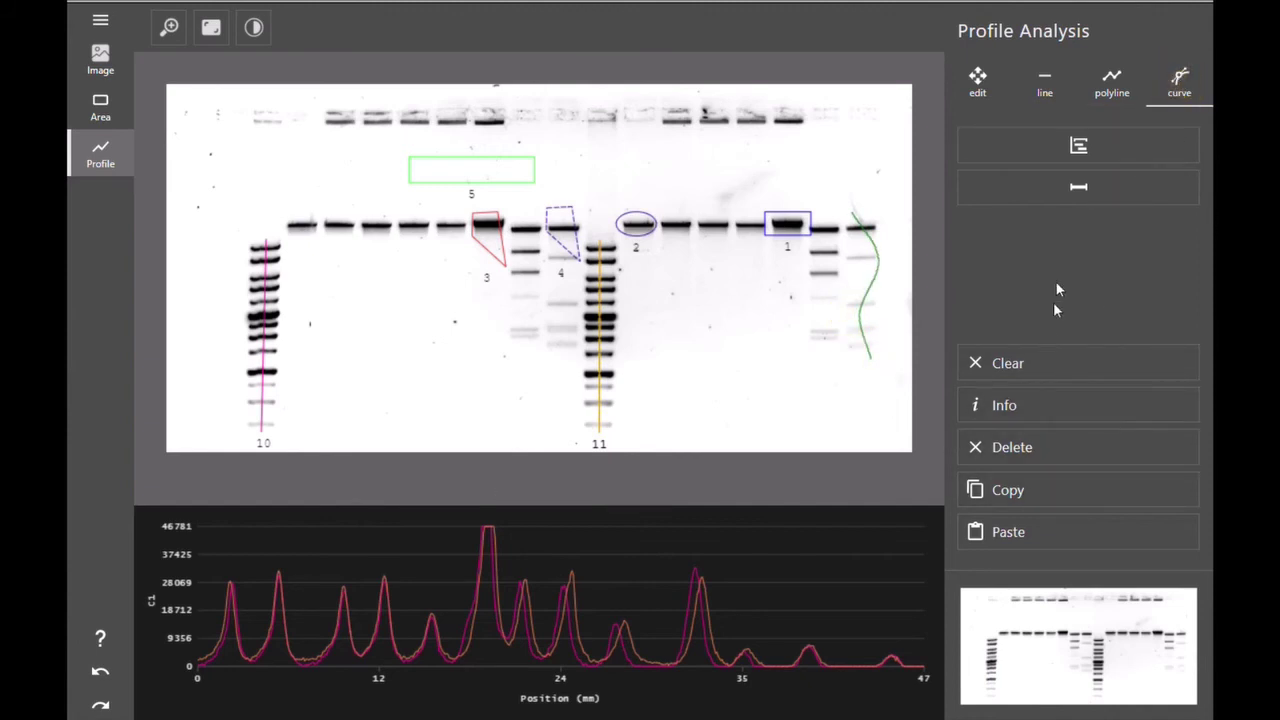
right_click(861, 299)
left_click(900, 318)
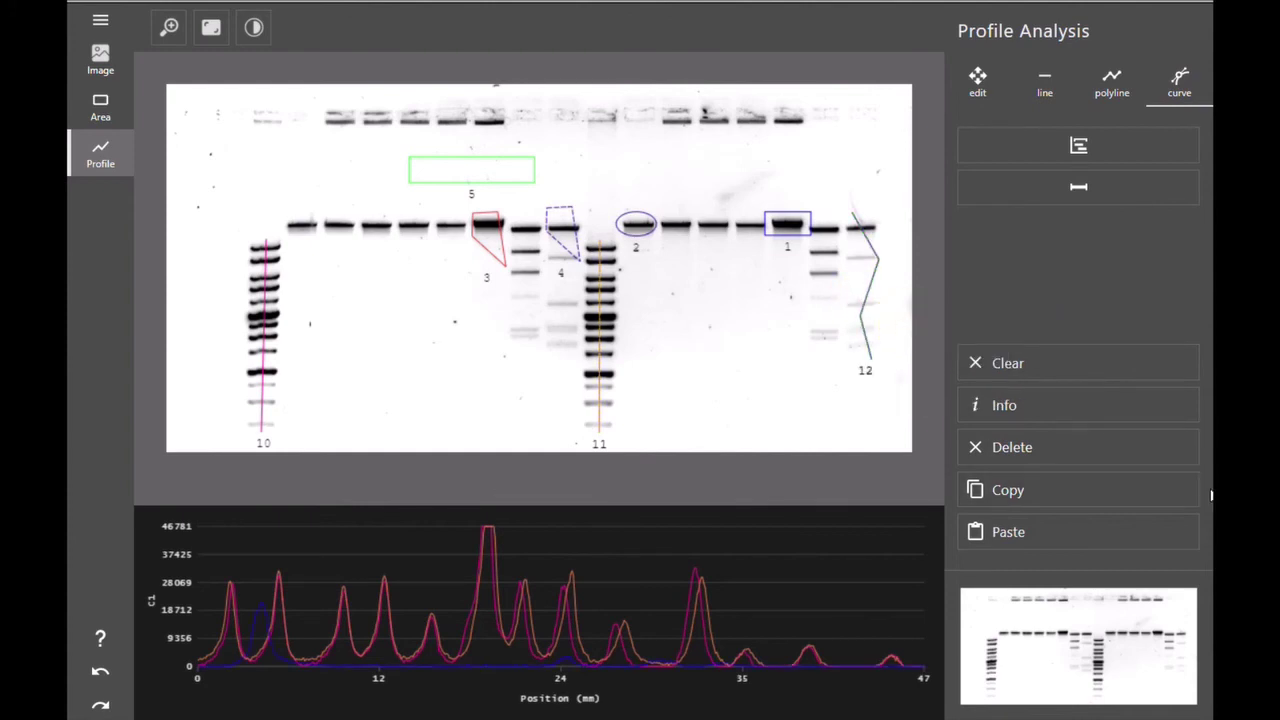
Review the pen colour options of polyline 12 in its shape properties and choose the solid line style.
left_click(1022, 411)
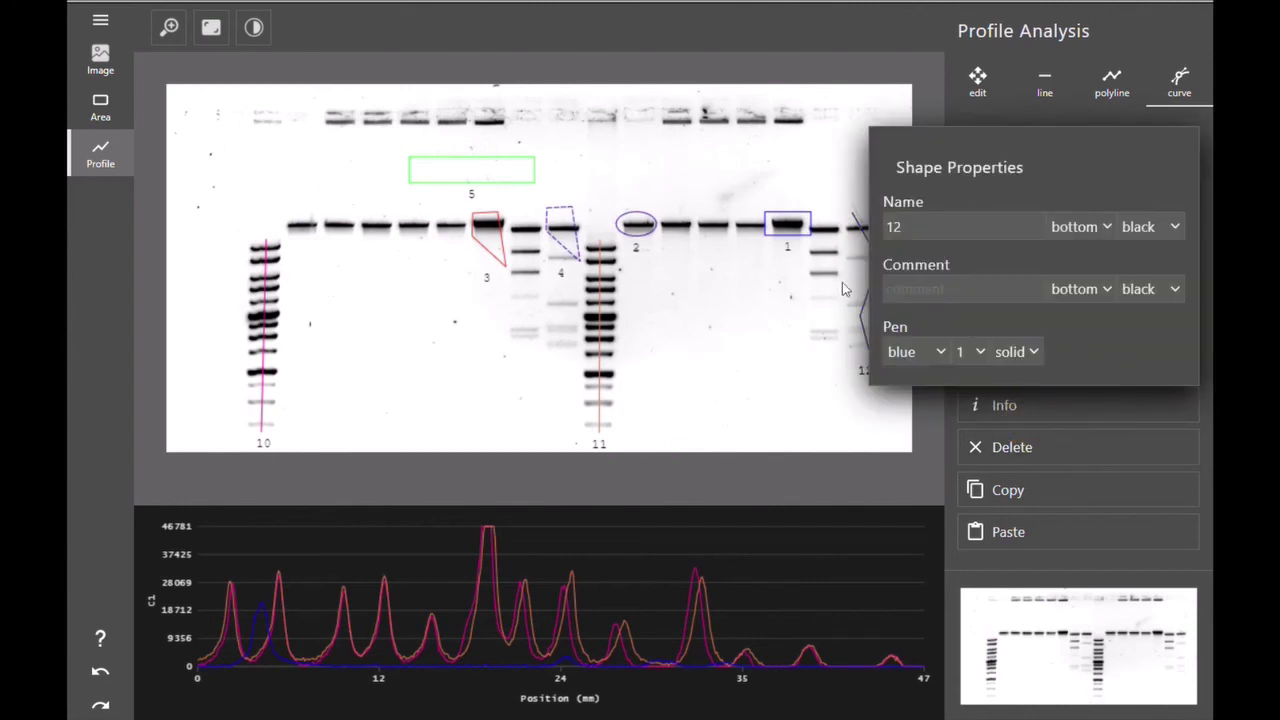
left_click(942, 352)
left_click(941, 349)
left_click(1035, 353)
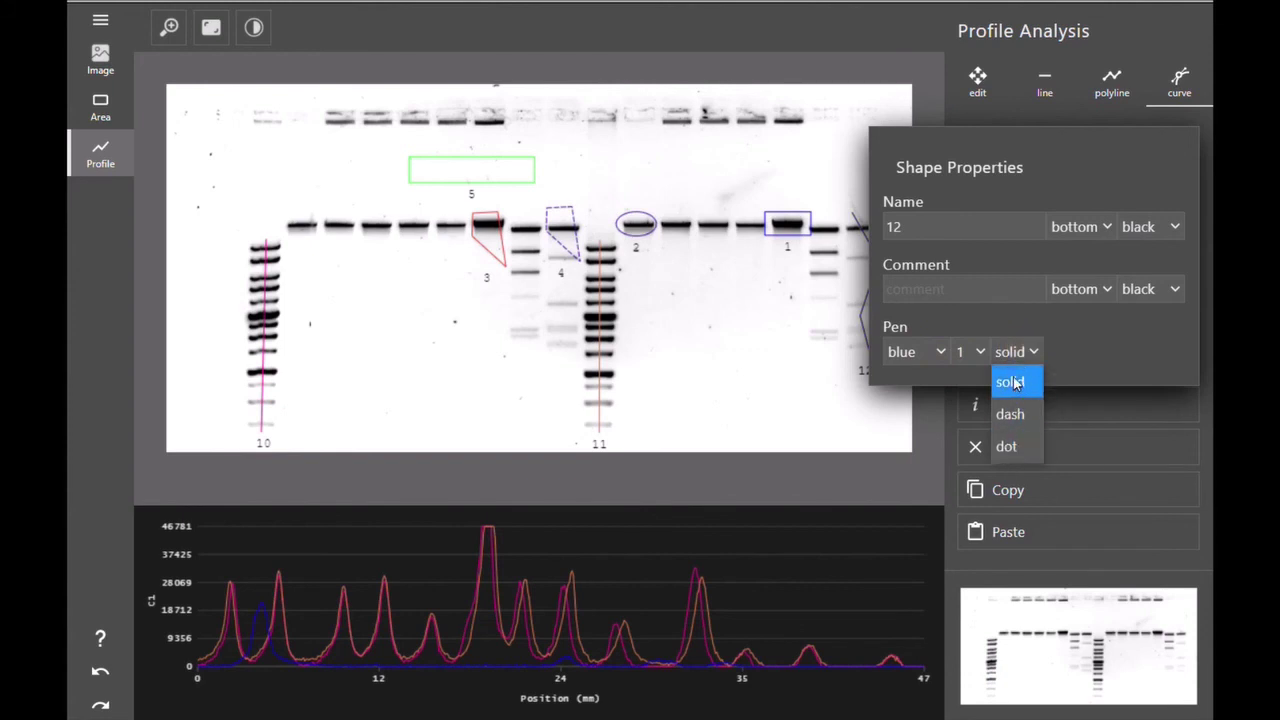
left_click(1014, 383)
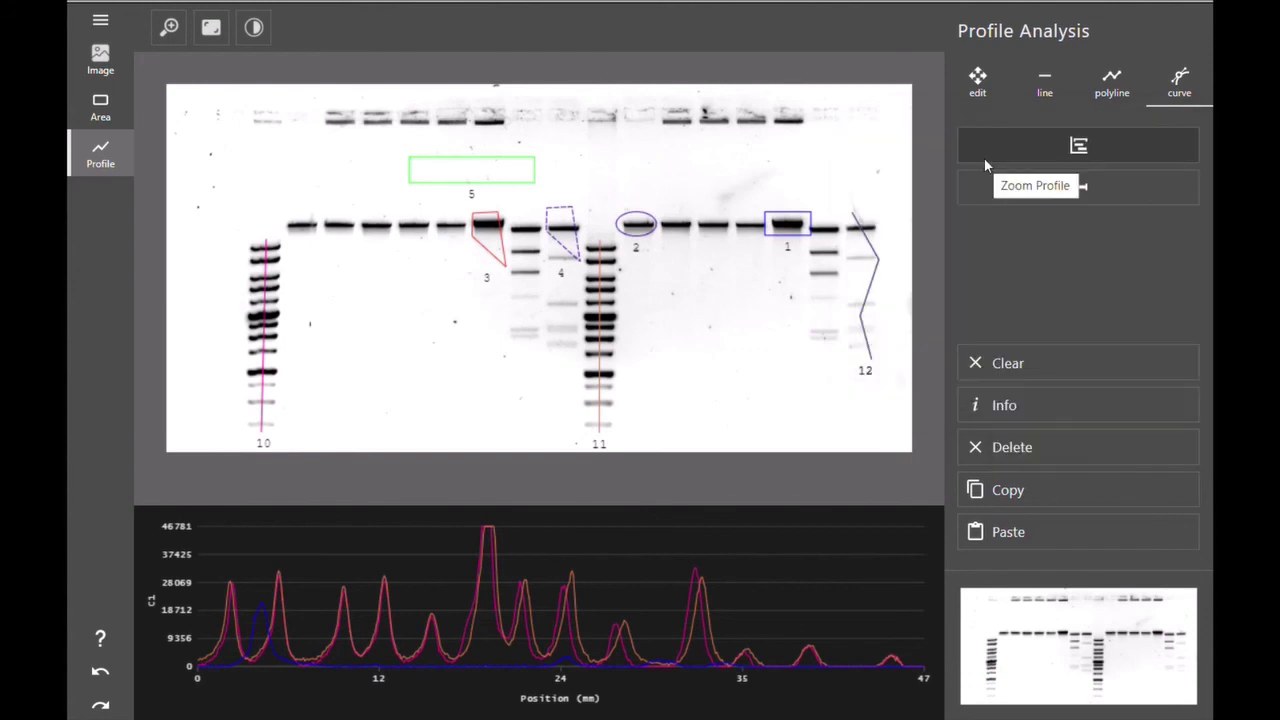
Copy the intensity profile plot to the clipboard.
right_click(614, 561)
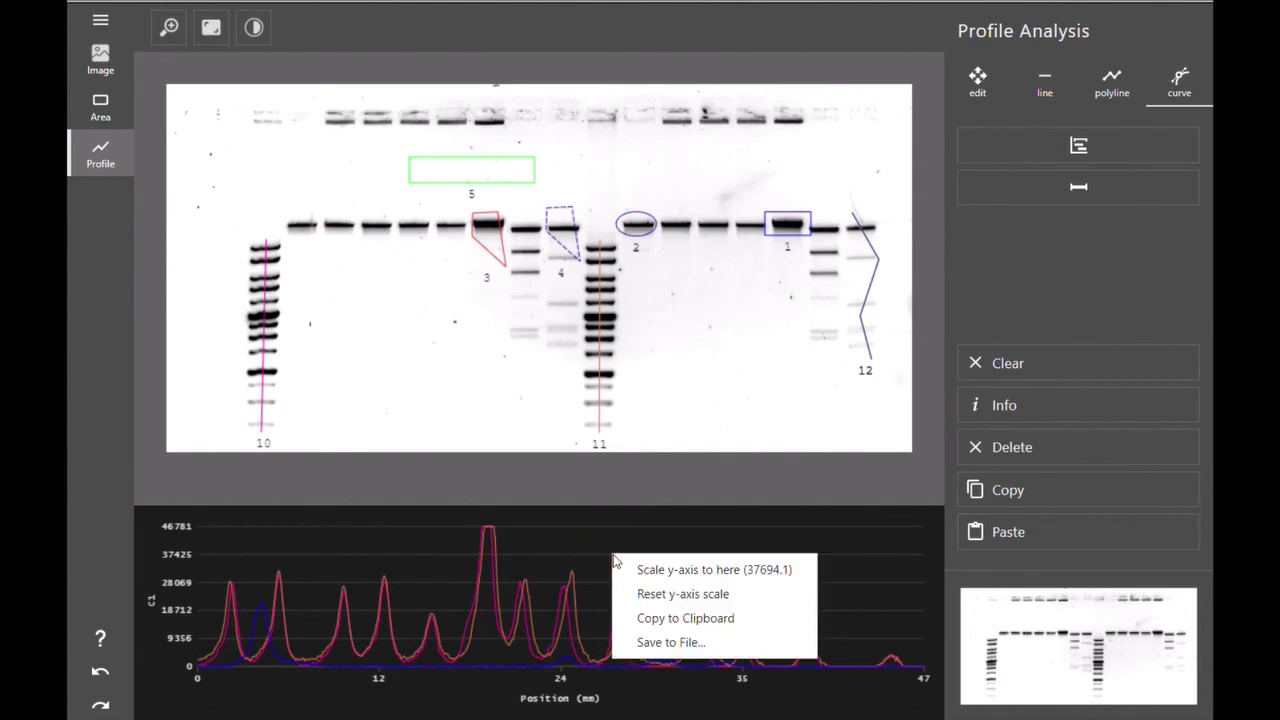
left_click(688, 622)
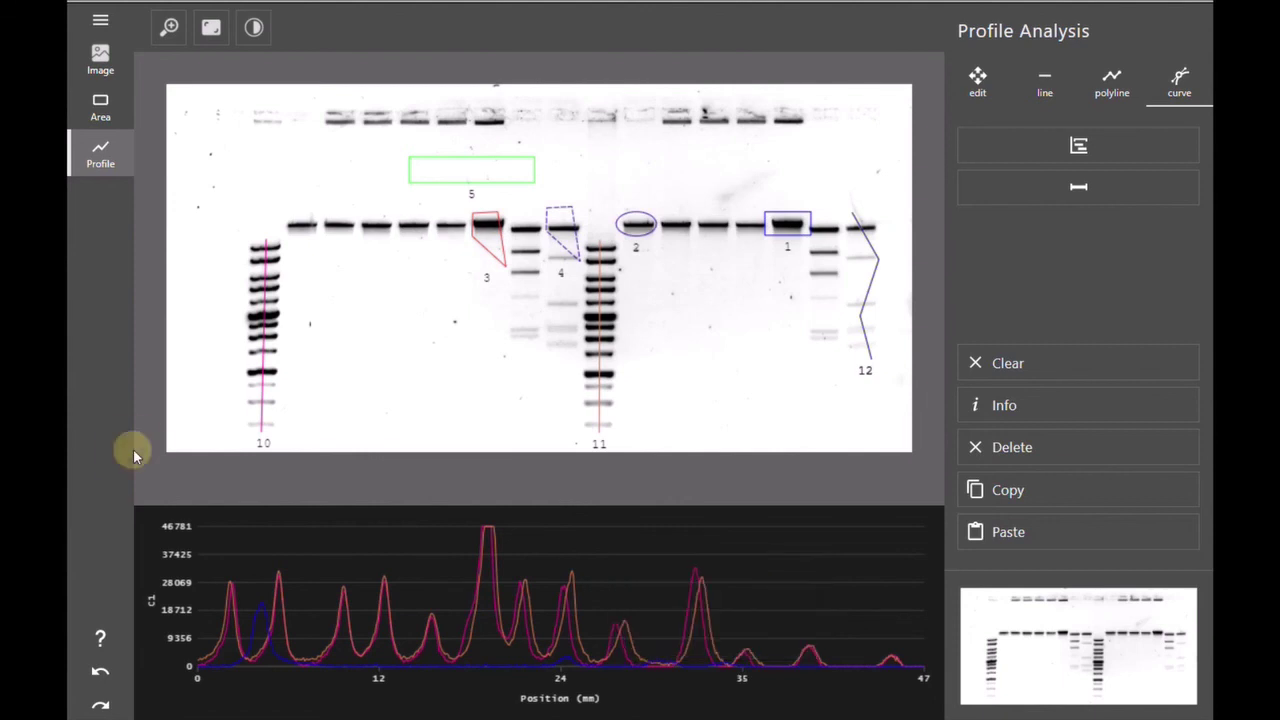